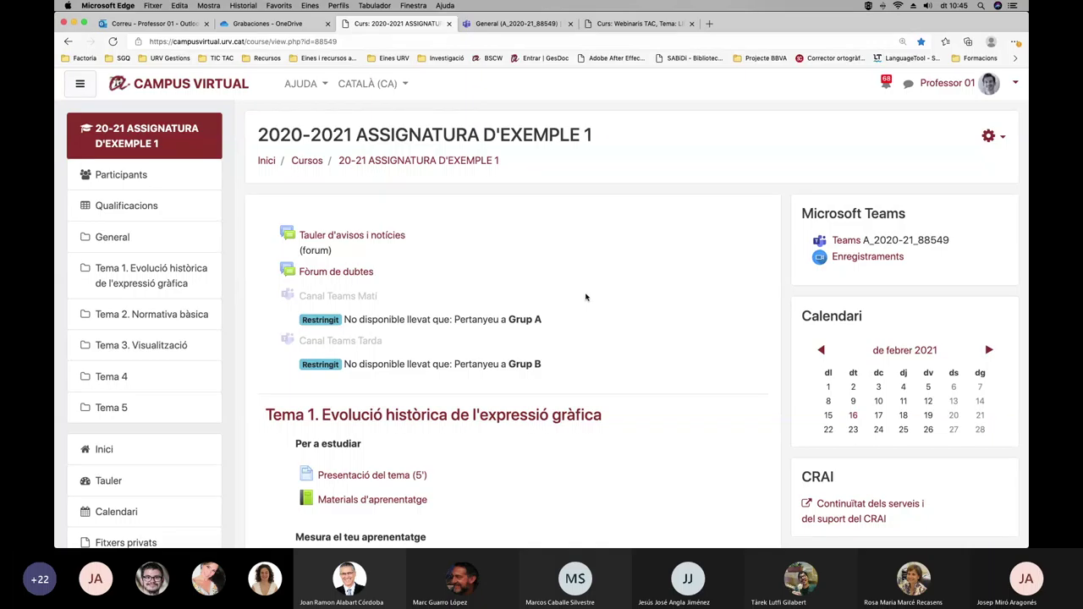
Turn on editing for the 2020-2021 ASSIGNATURA D'EXEMPLE 1 course.
scroll(623, 299, down, 1)
scroll(621, 297, up, 1)
click(1004, 140)
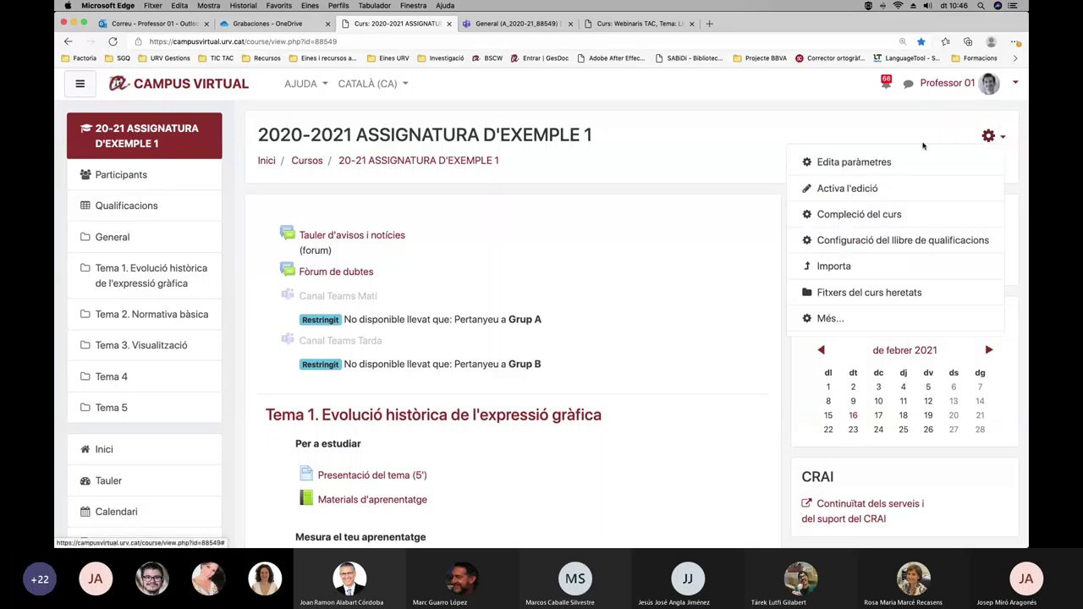
click(850, 189)
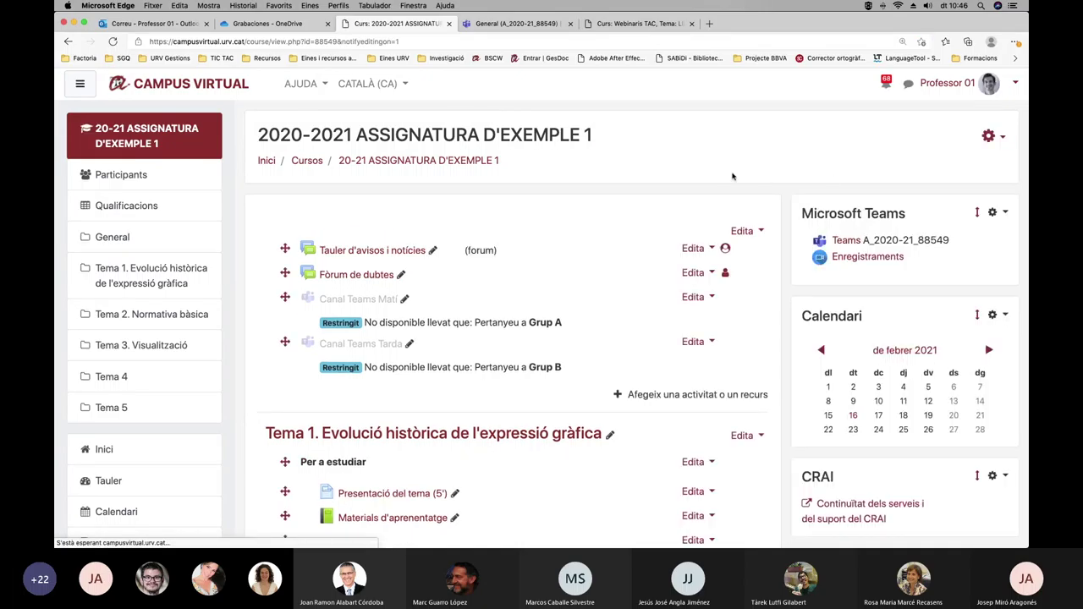
Add a new Canal de Teams activity to the Tema 5 section.
scroll(782, 195, down, 15)
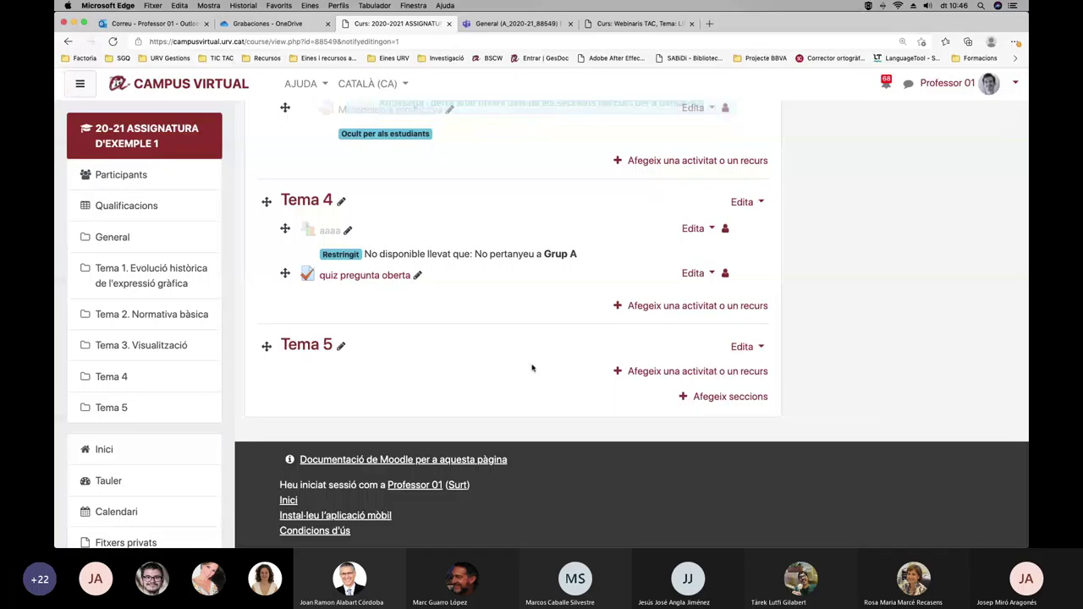
click(722, 373)
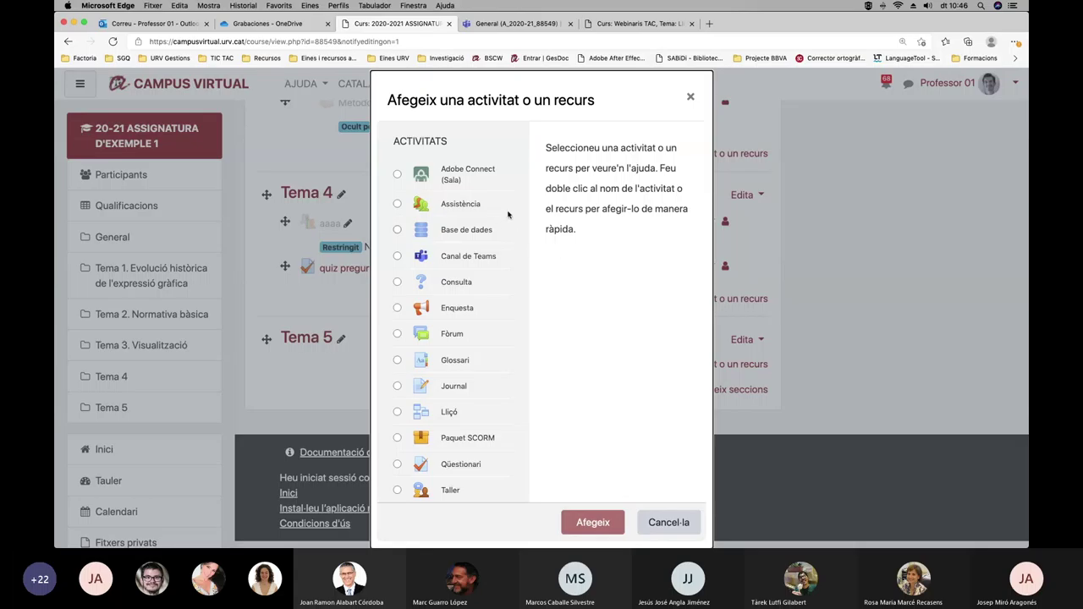
scroll(508, 217, down, 5)
scroll(508, 215, up, 5)
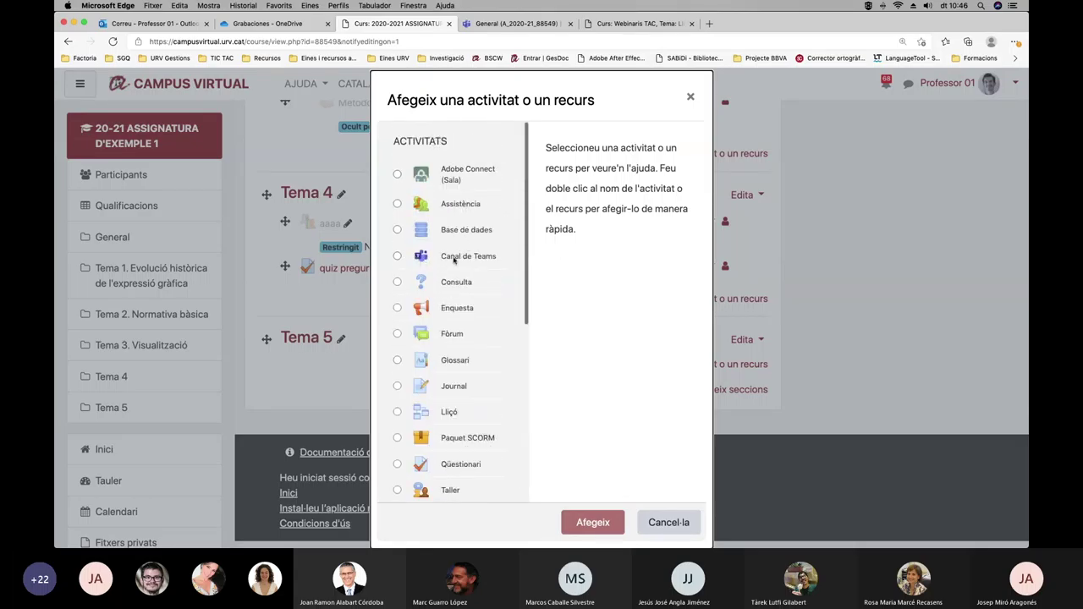
click(398, 260)
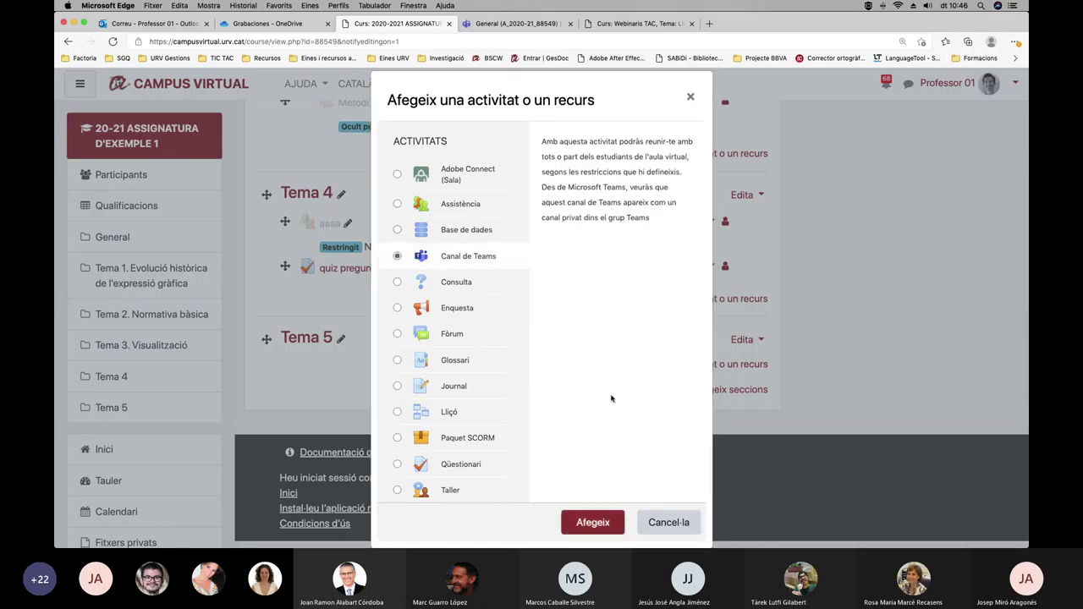
click(593, 523)
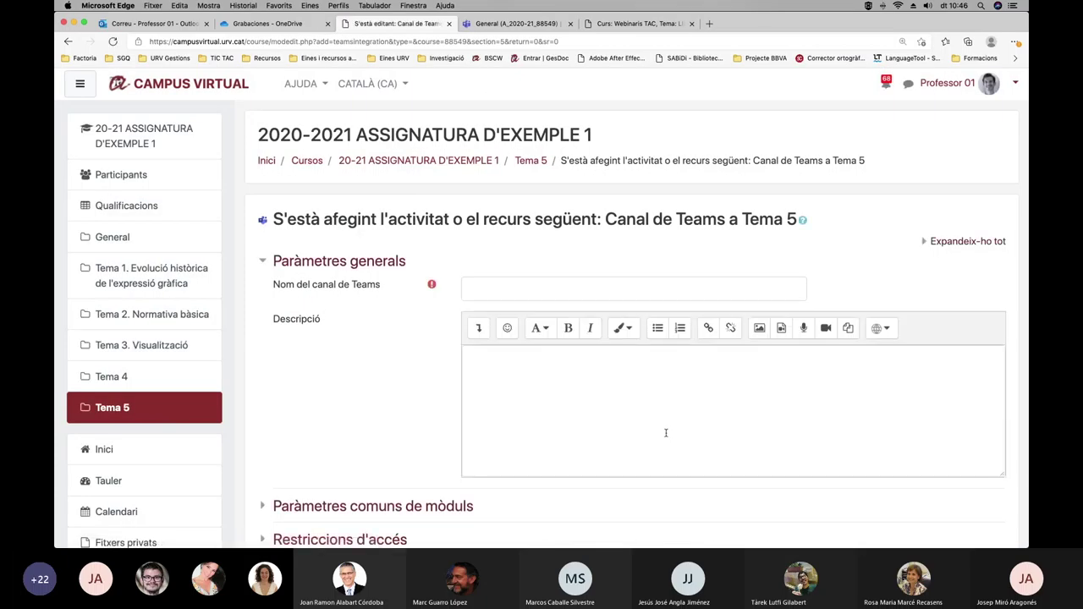
Name the Teams channel "Canal Grup C" and leave its description empty.
scroll(999, 268, down, 1)
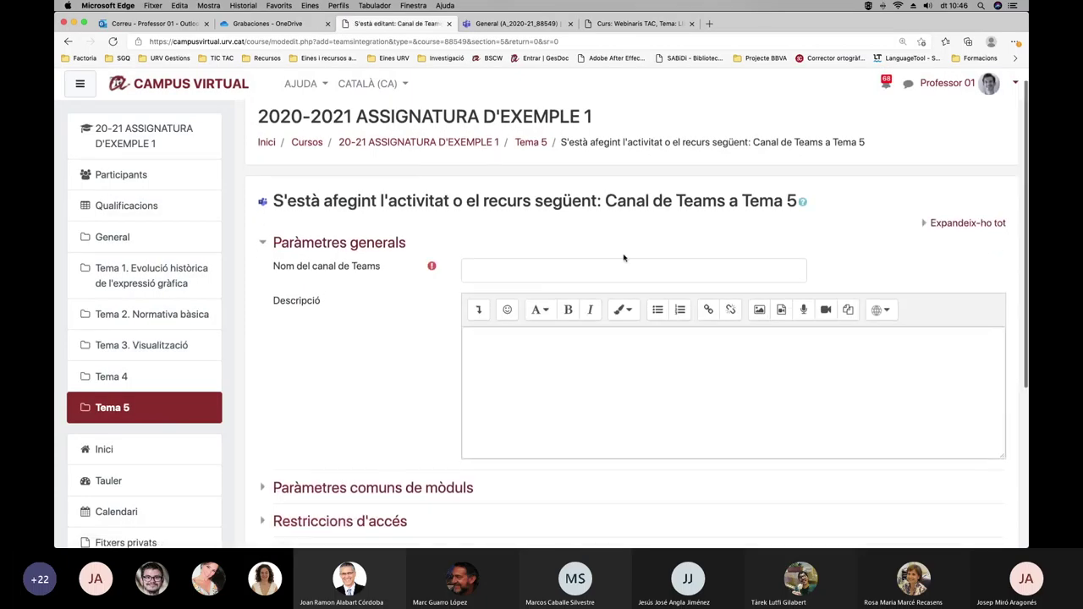
click(514, 268)
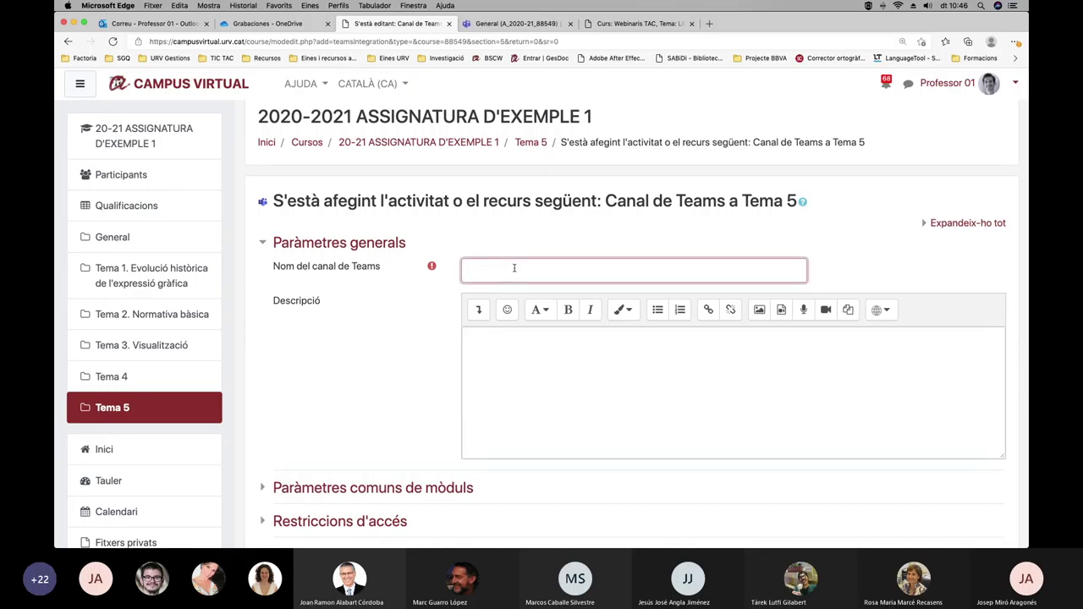
text(Canal grup G)
drag(551, 273, 442, 274)
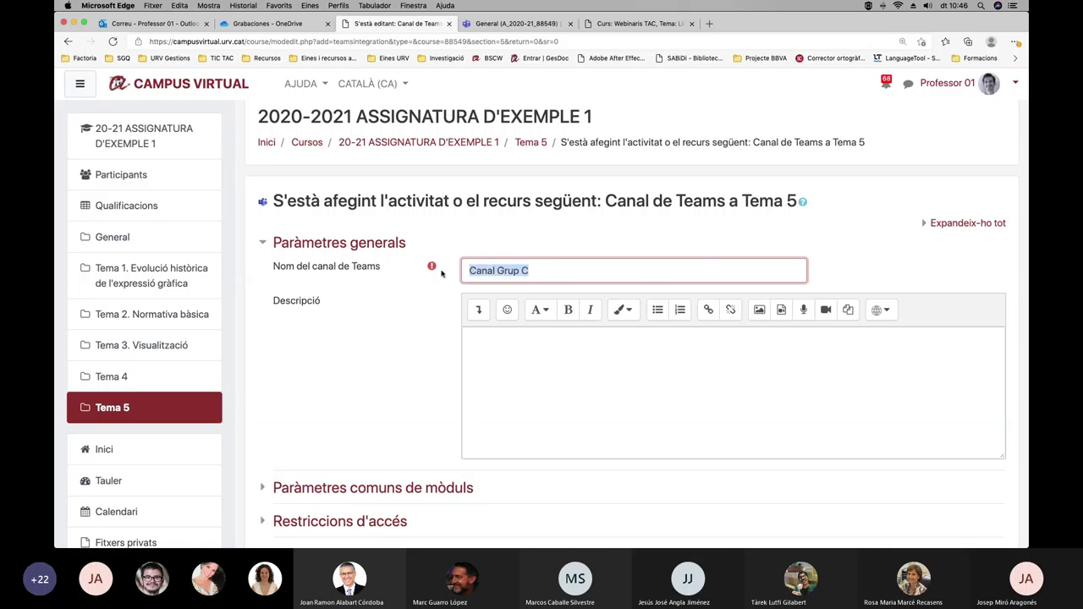
click(504, 342)
scroll(919, 247, down, 3)
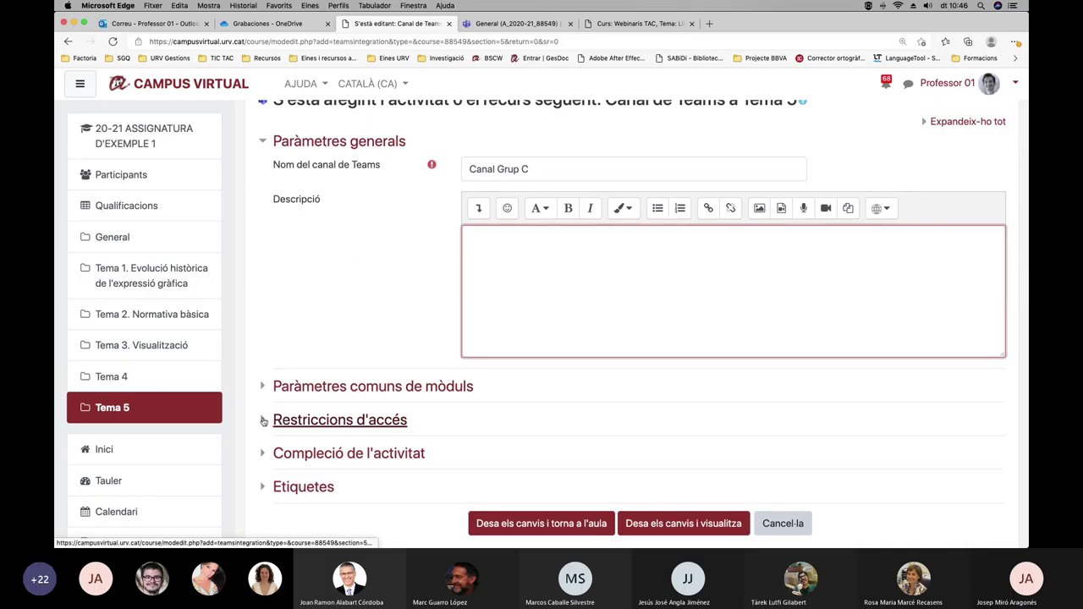
Add a group-based access restriction to the new Teams channel.
click(263, 421)
scroll(699, 423, down, 2)
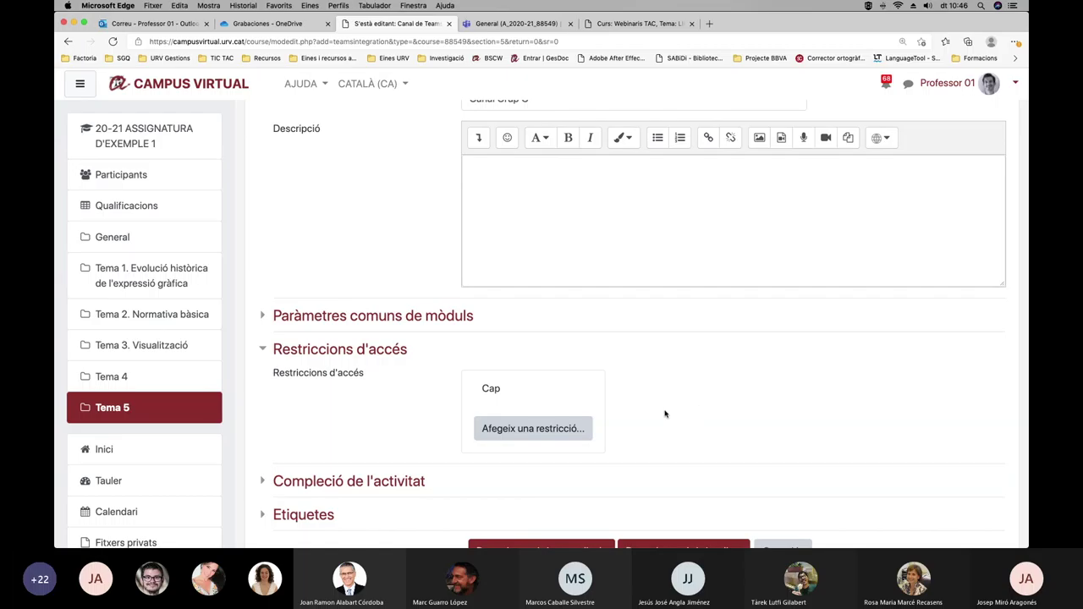
scroll(663, 415, up, 3)
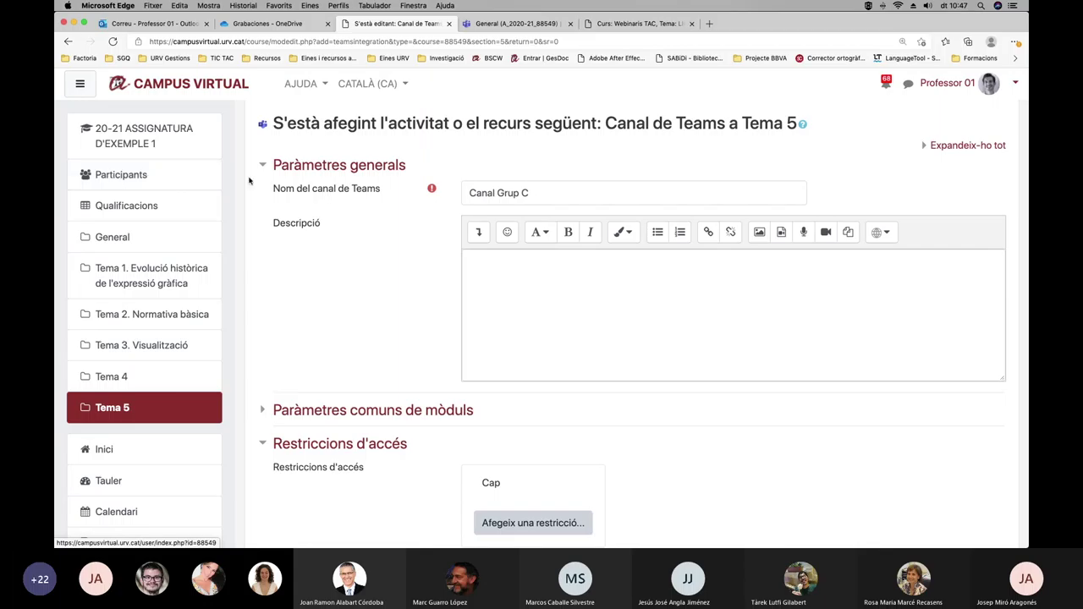
scroll(416, 242, down, 3)
scroll(415, 242, down, 2)
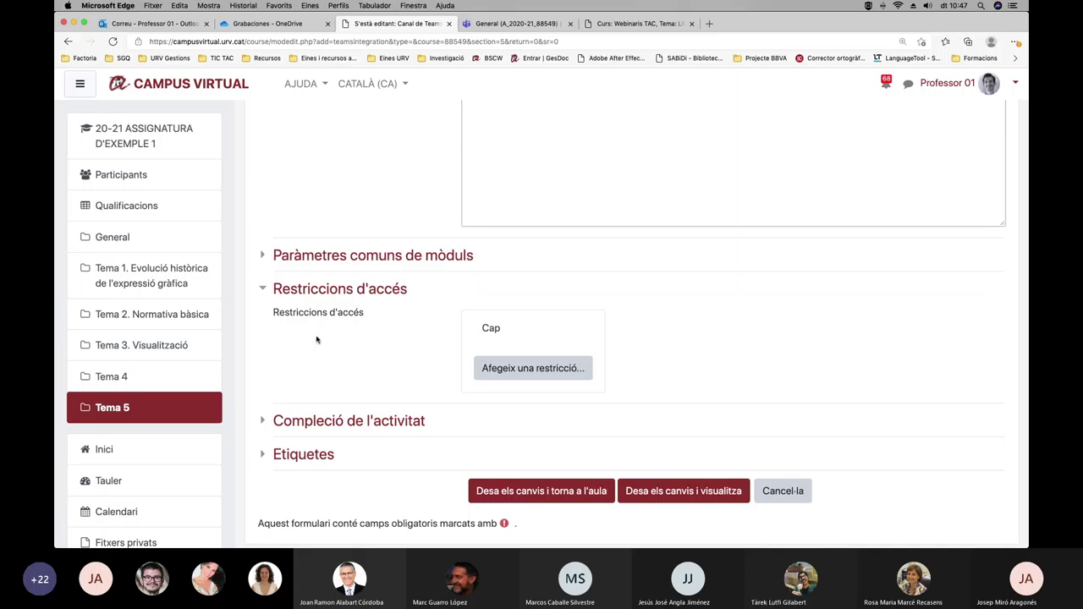
click(533, 369)
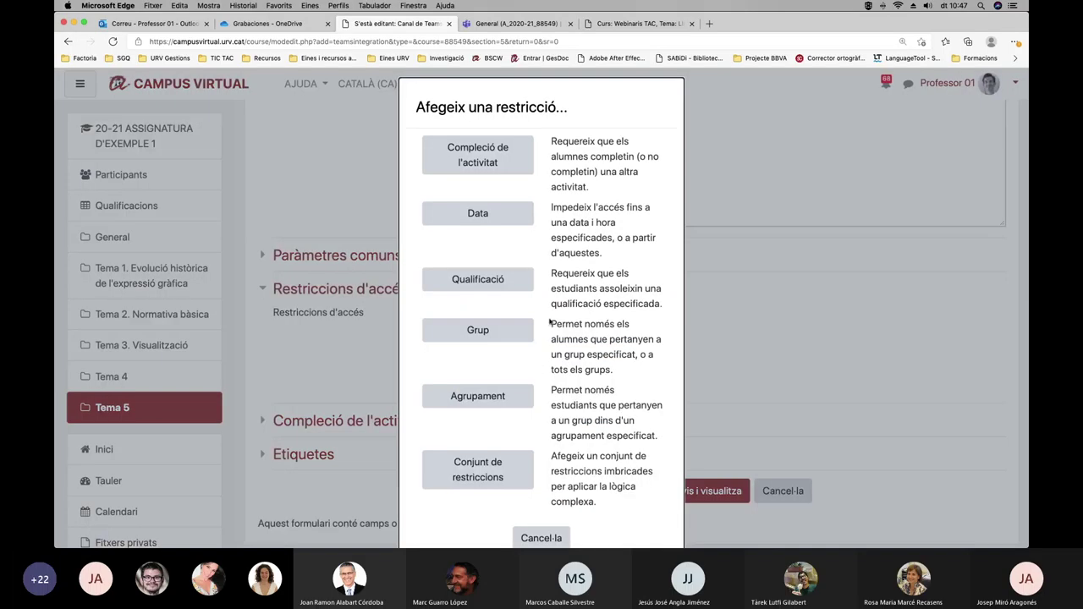
click(477, 333)
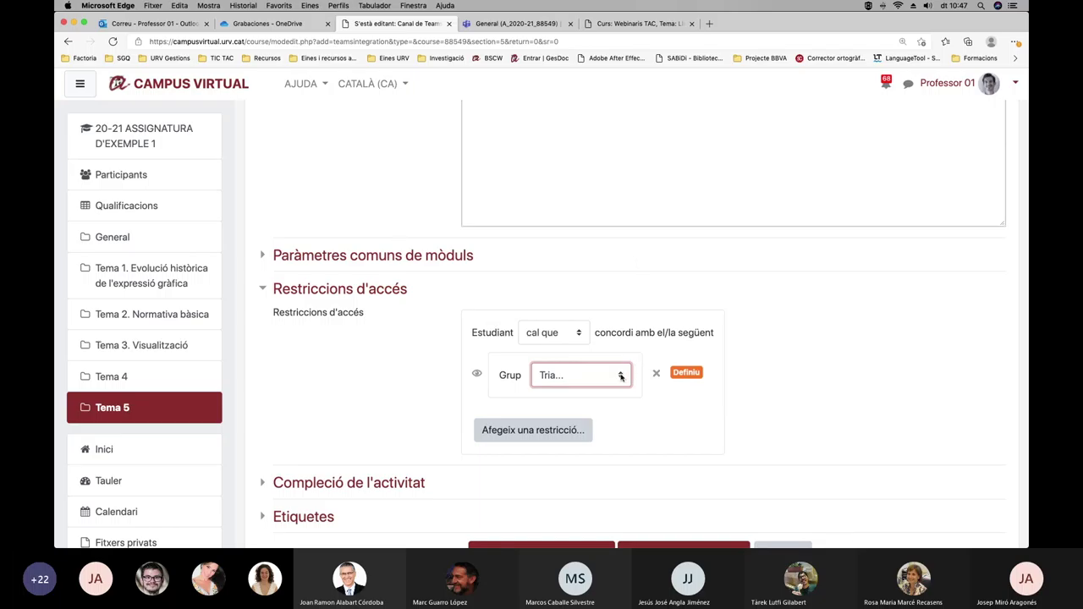
Open the "Novetats 2on quadrimestre de 2020-2021" guide from the webinar list and read its section on creating a Teams channel.
click(625, 24)
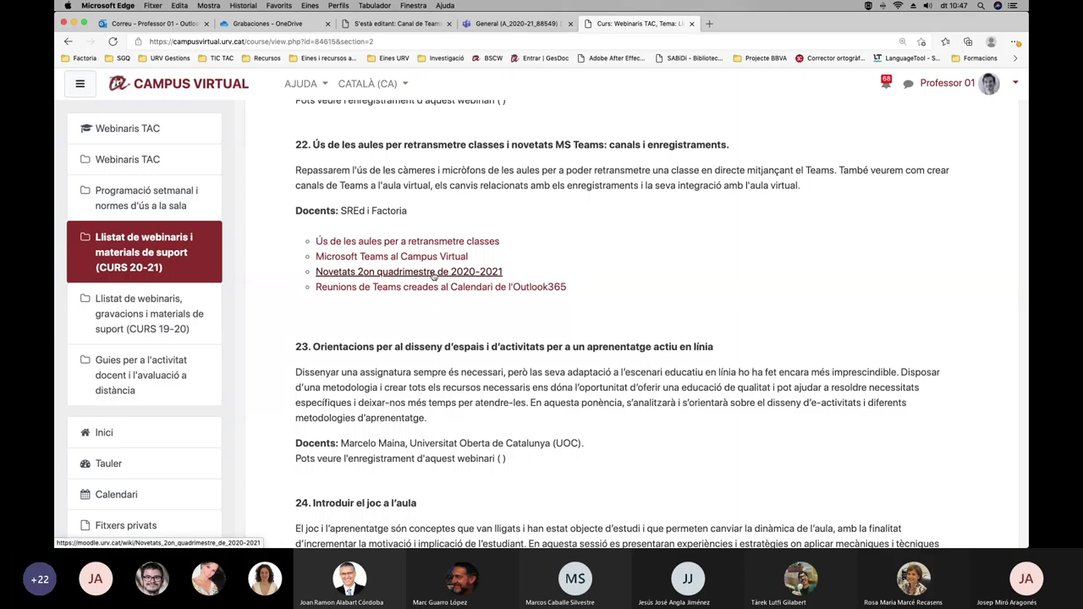
click(435, 272)
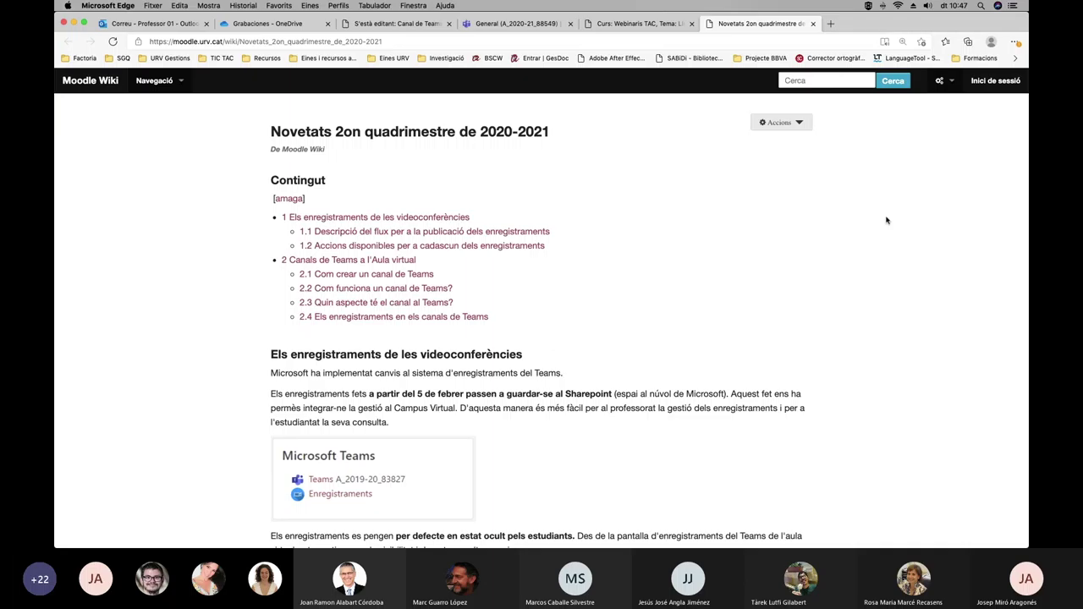
scroll(887, 220, down, 10)
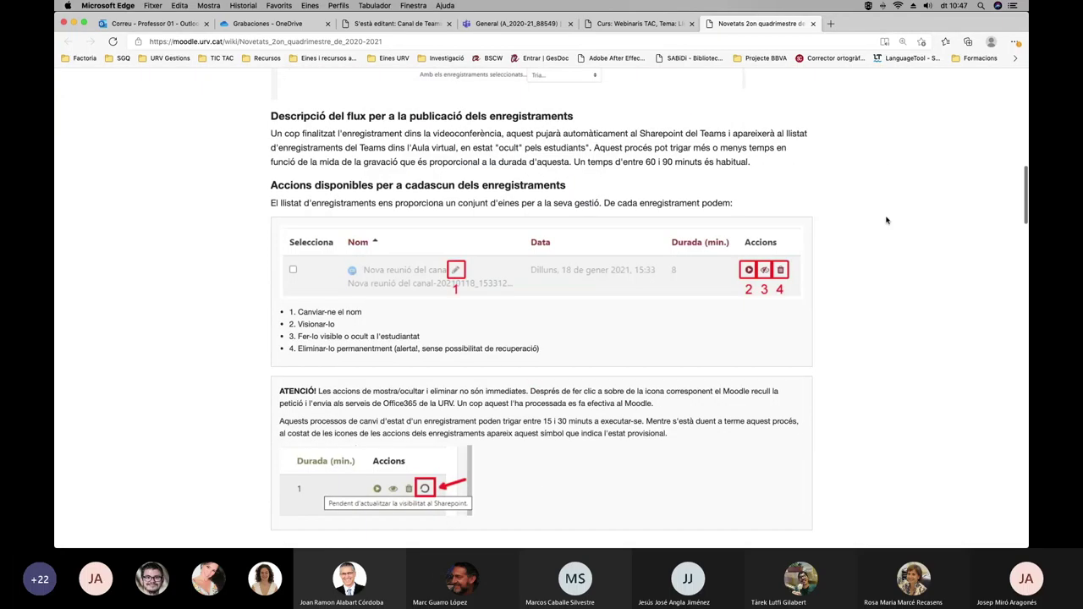
scroll(887, 220, down, 6)
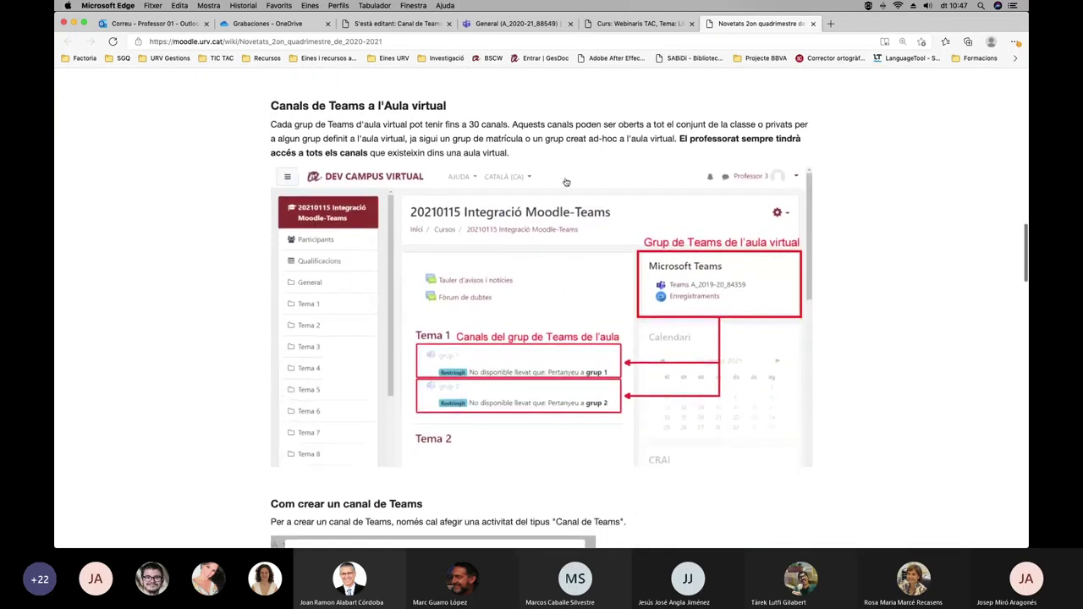
scroll(887, 232, down, 5)
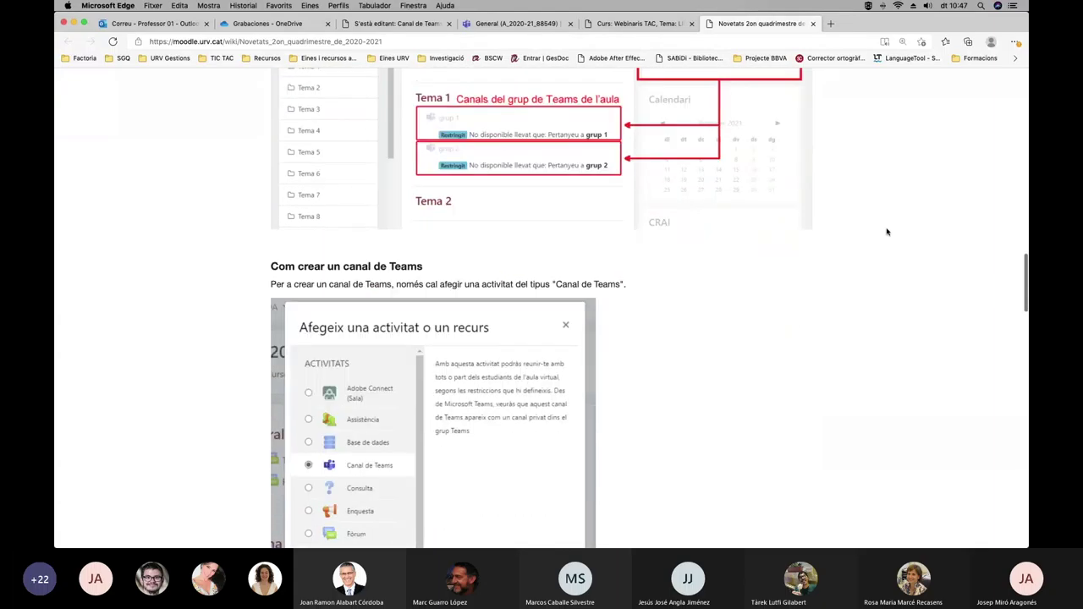
scroll(887, 232, down, 12)
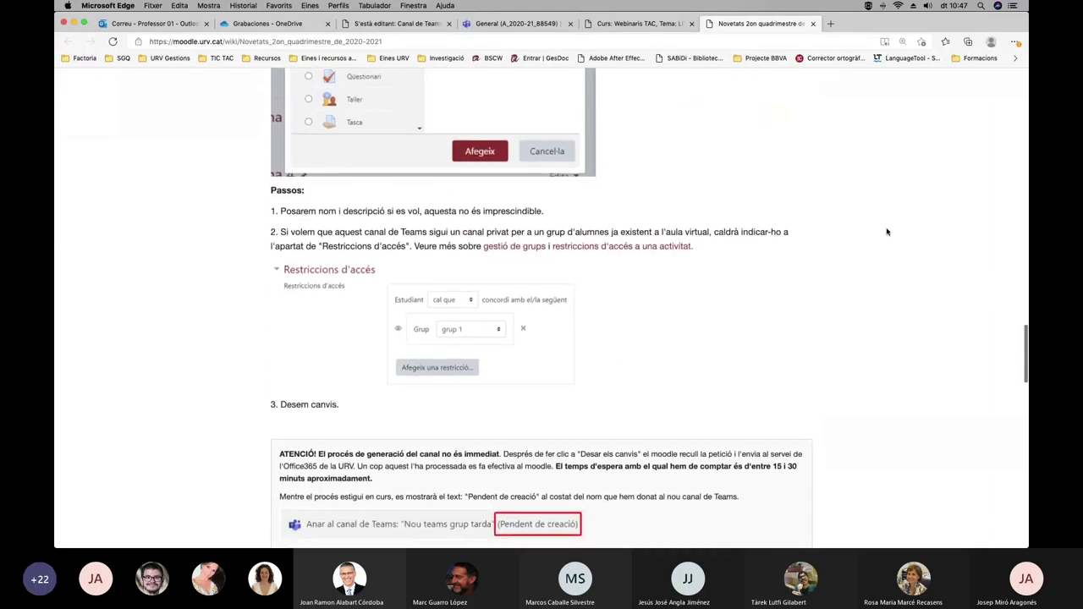
scroll(887, 232, down, 2)
scroll(887, 232, up, 3)
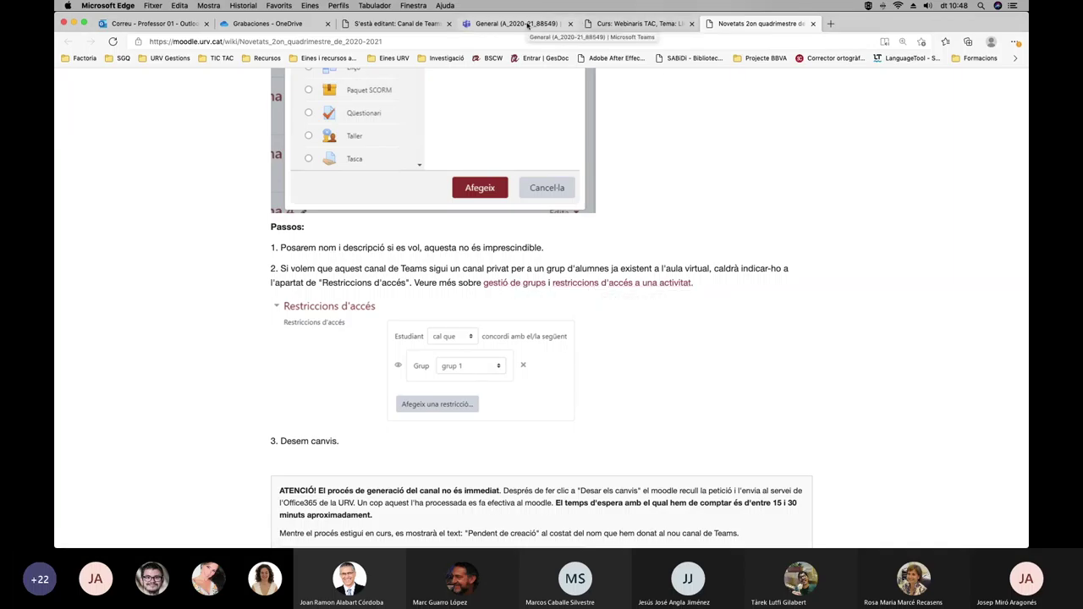
click(527, 24)
Restrict the channel to students in Grup C, then save the activity and return to the course.
click(392, 24)
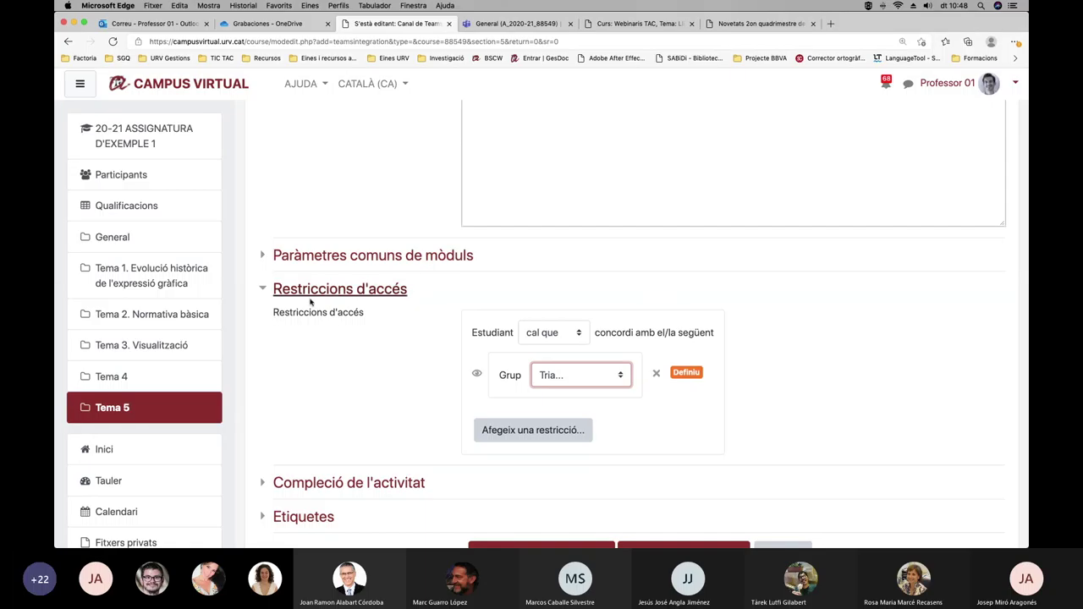
click(619, 377)
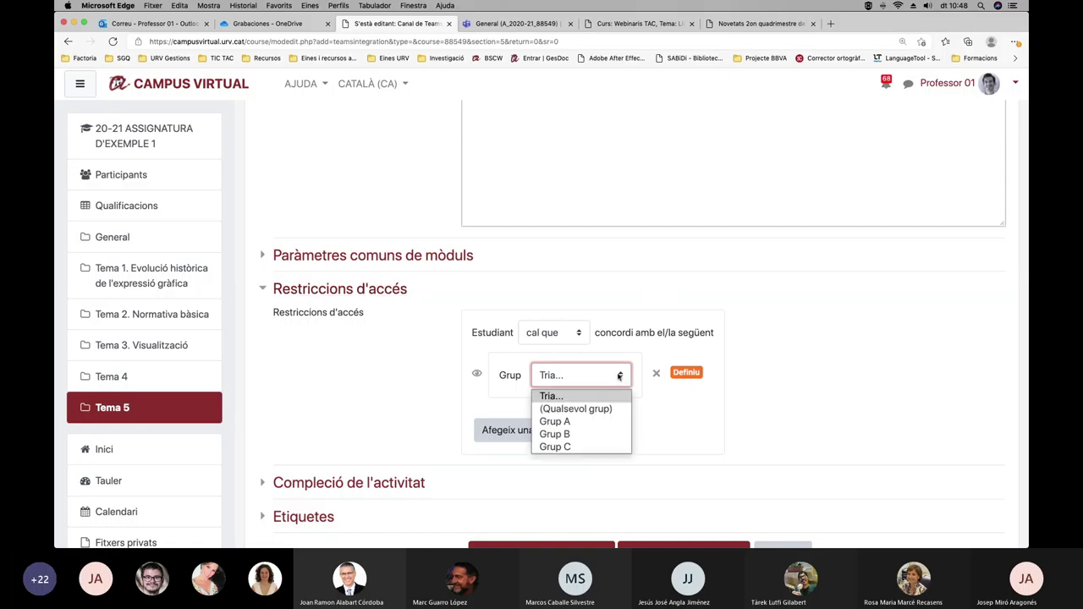
click(548, 447)
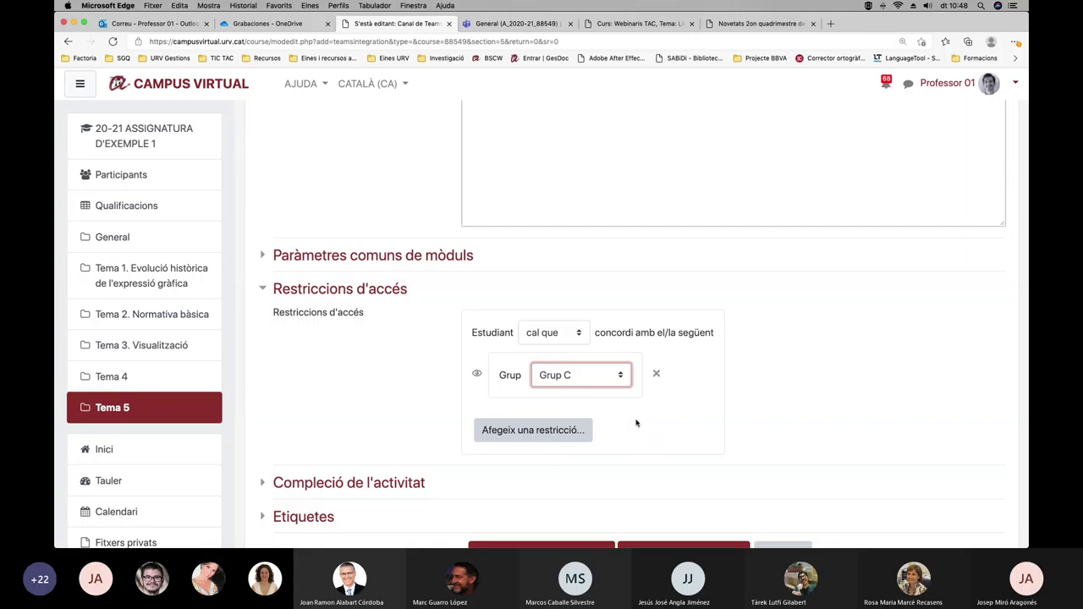
scroll(811, 383, down, 2)
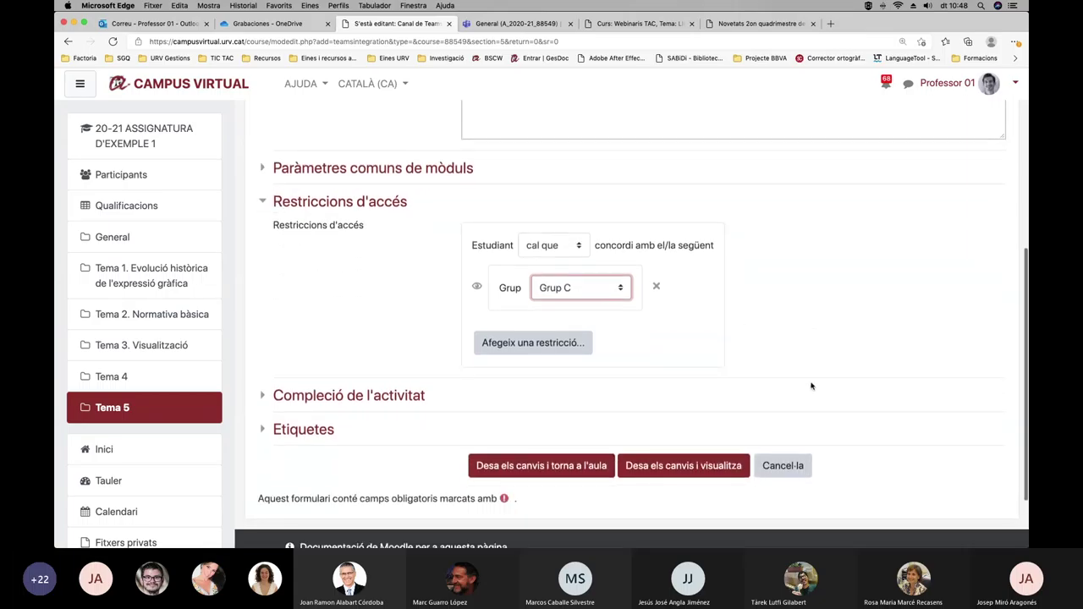
click(546, 467)
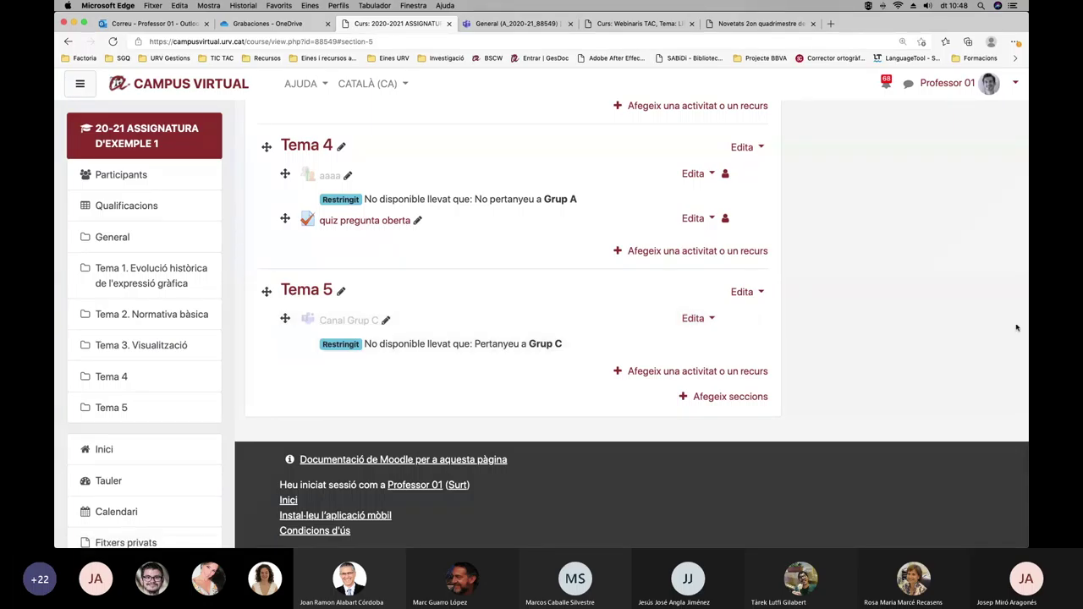
Turn off course editing and review the Teams channels listed on the course page, including Canal Grup C in Tema 5.
scroll(1009, 314, up, 15)
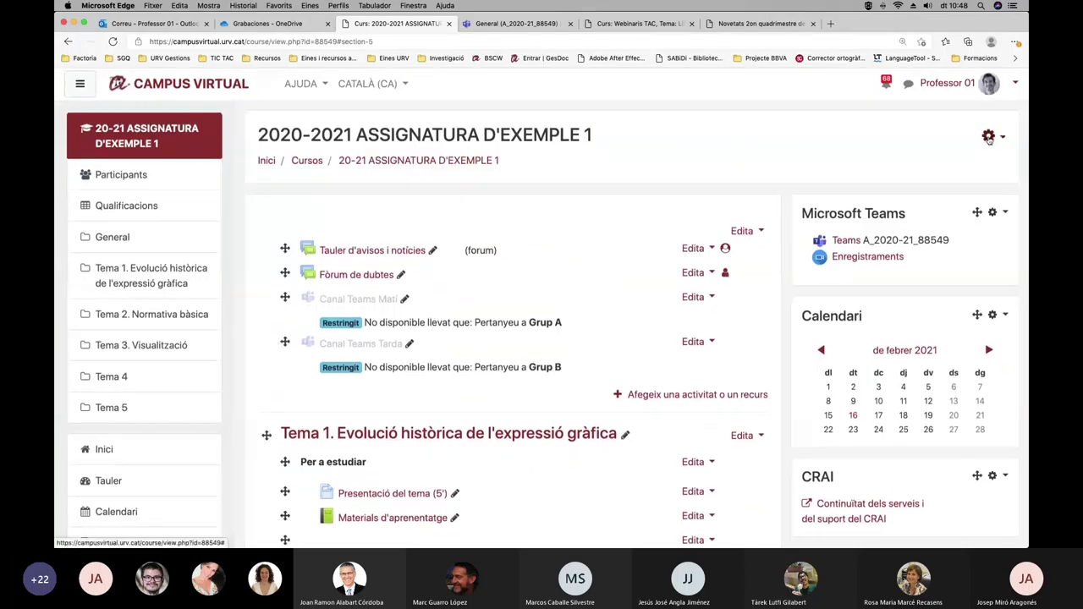
click(992, 137)
click(850, 188)
scroll(723, 199, down, 15)
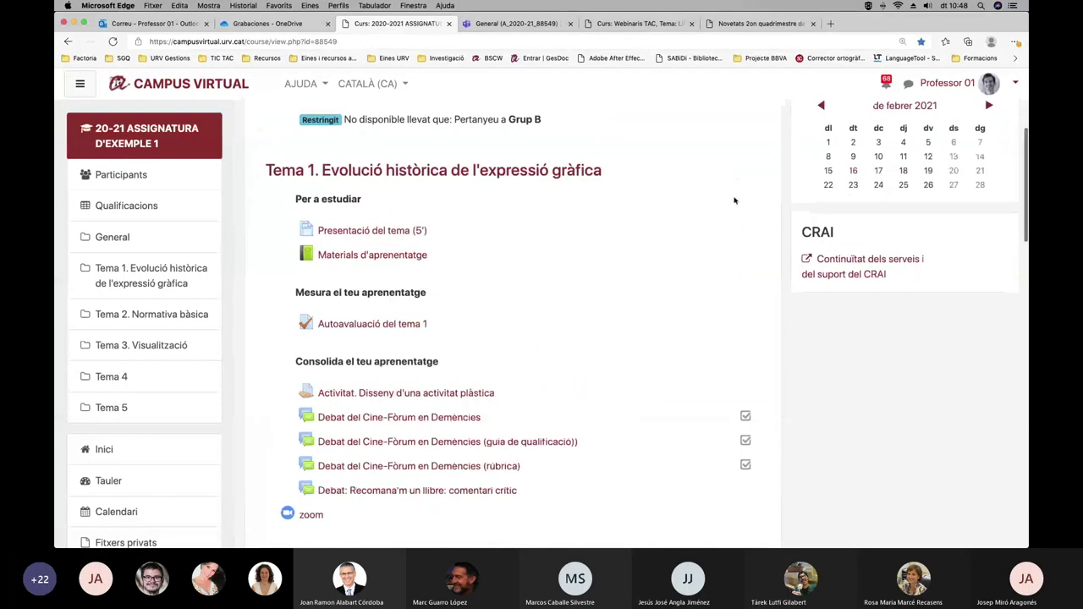
scroll(734, 201, down, 1)
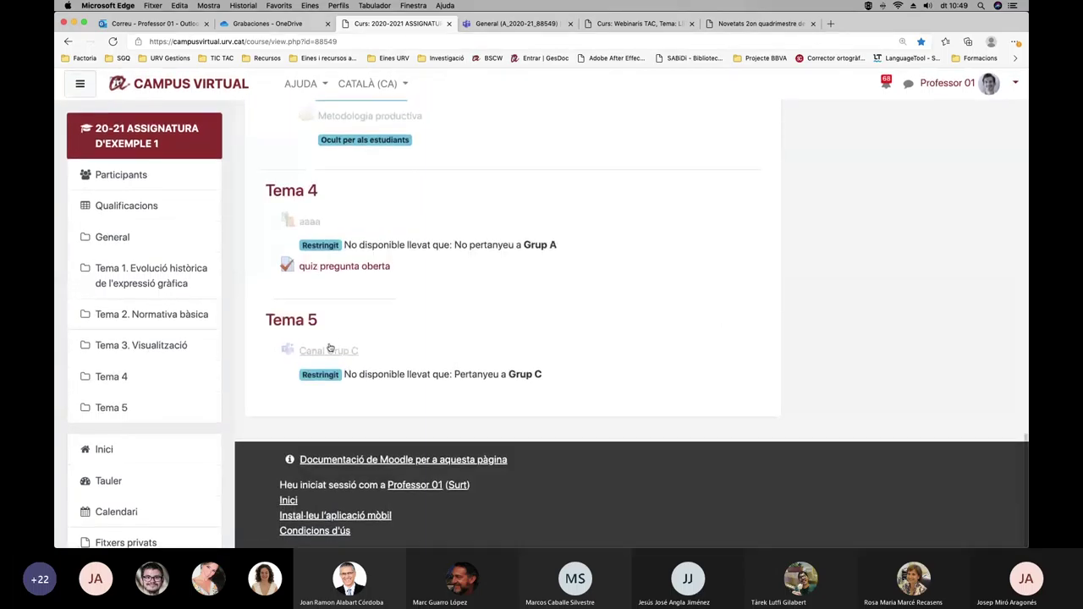
scroll(767, 331, up, 10)
scroll(768, 331, up, 10)
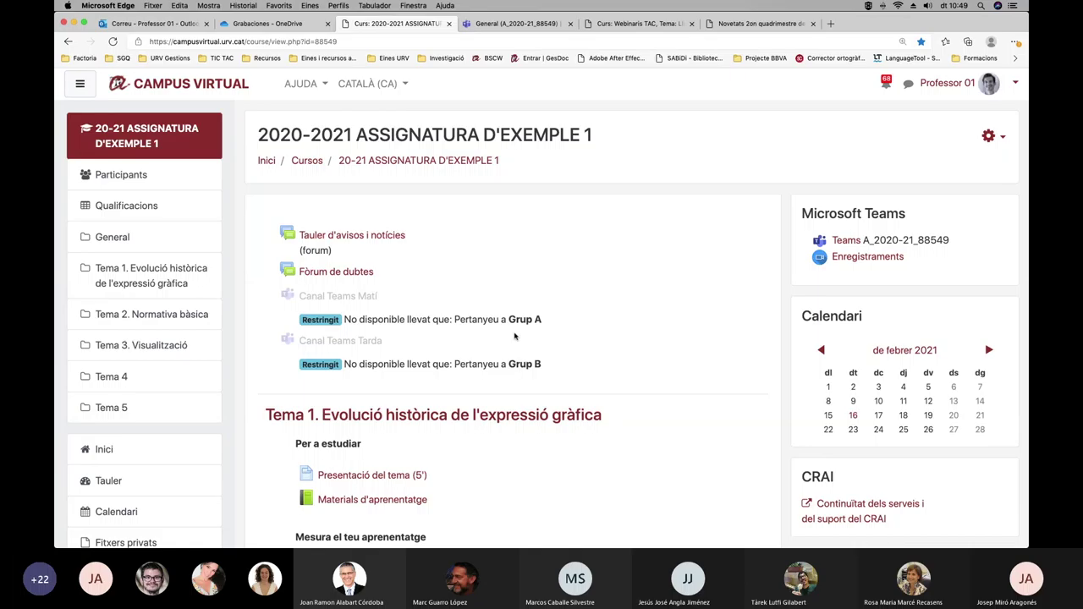
Switch to the student's session in Brave and close the OneDrive page of shared files.
mouse_move(278, 535)
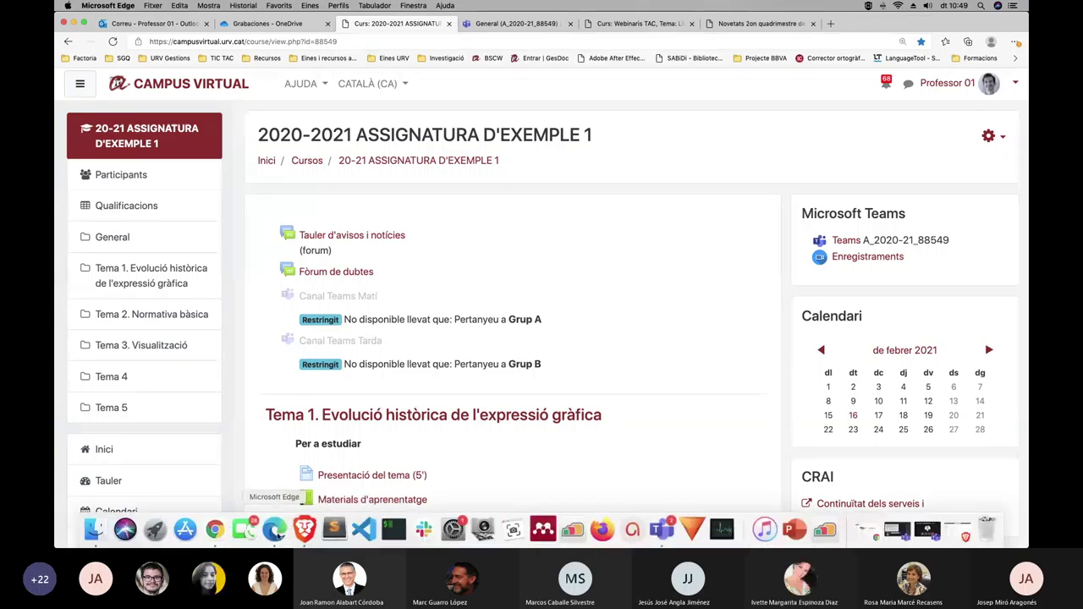
click(302, 535)
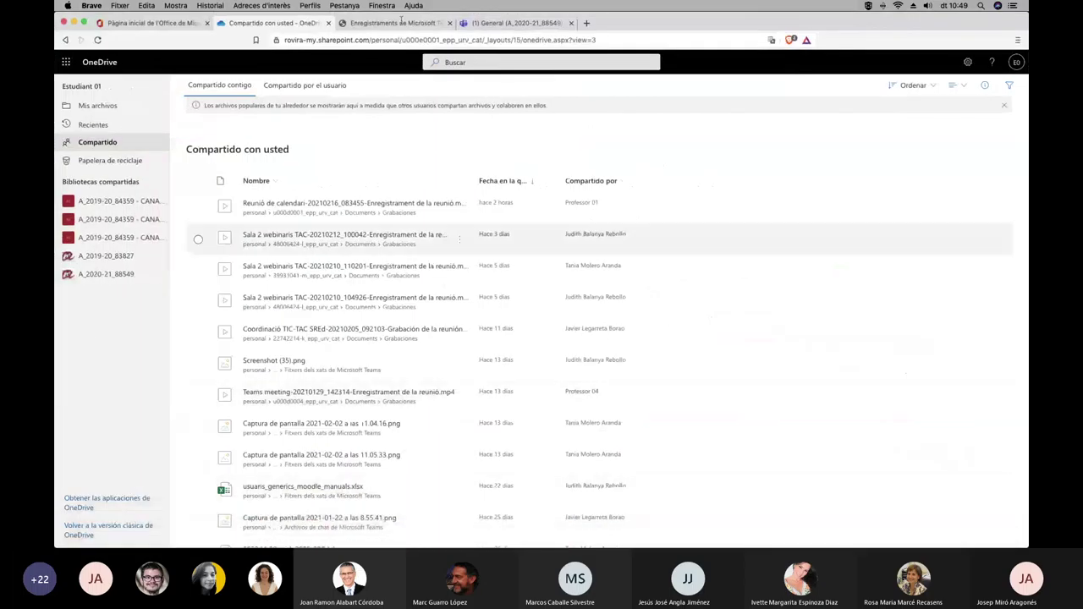
click(328, 23)
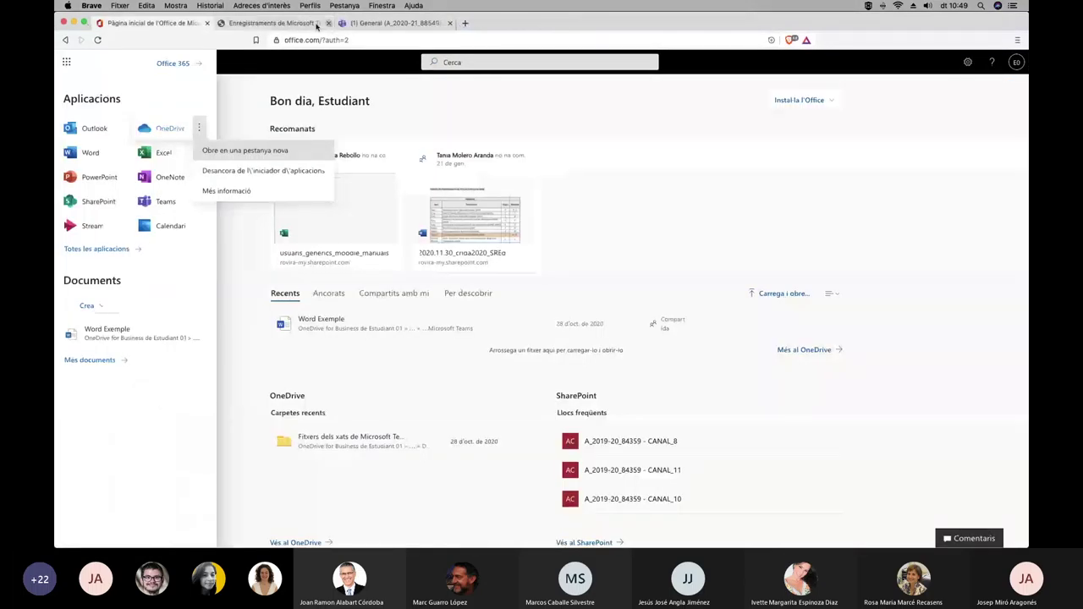
Open the 20-21 ASSIGNATURA D'EXEMPLE 1 course page as the student and review its Teams channels, including Canal Grup C in Tema 5.
key(Escape)
click(298, 24)
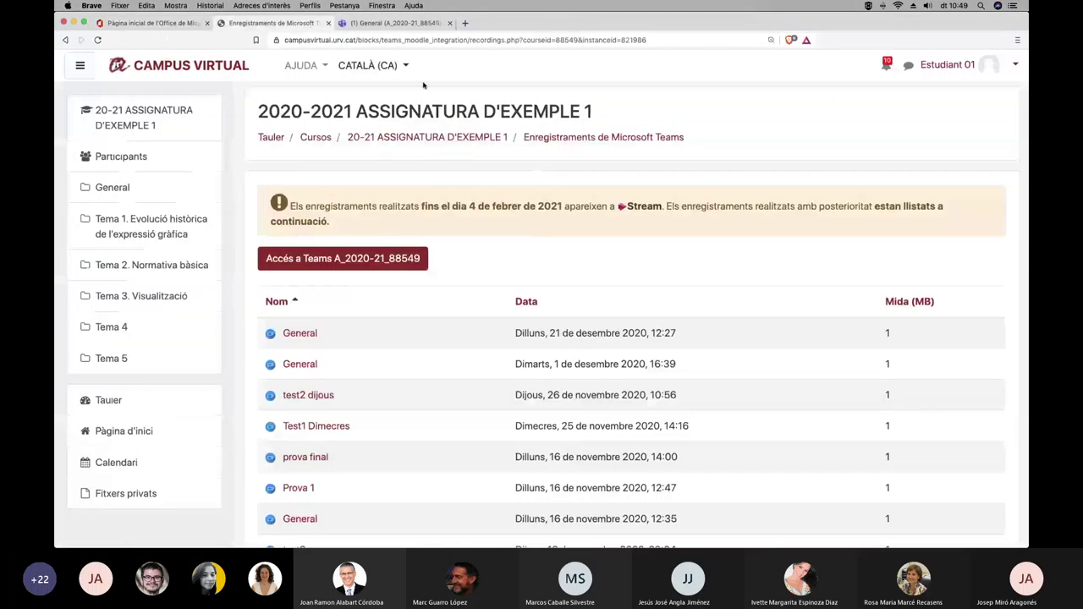
click(410, 137)
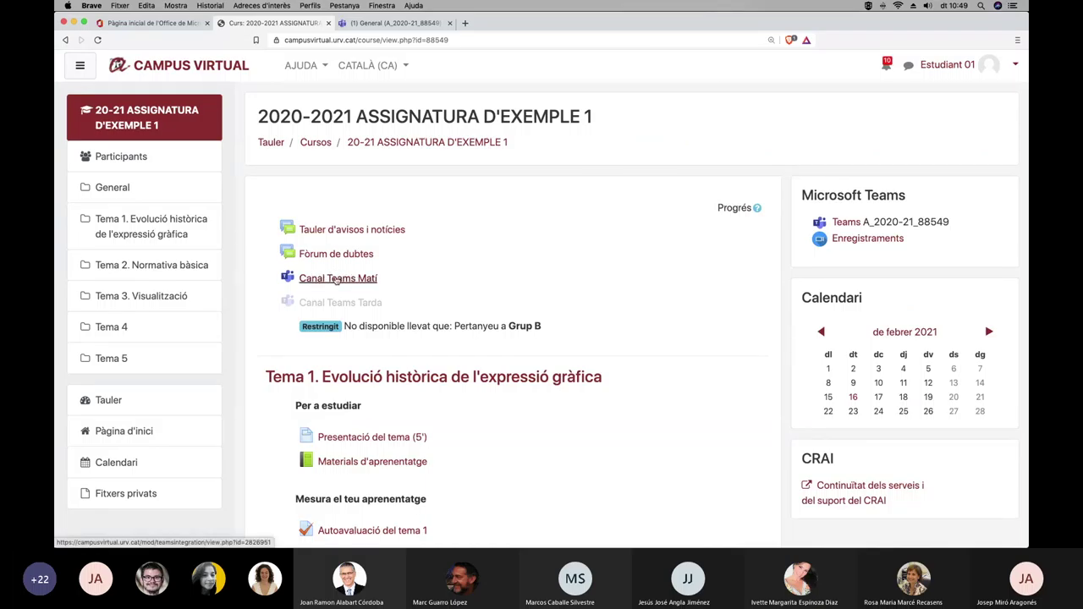
scroll(627, 304, down, 10)
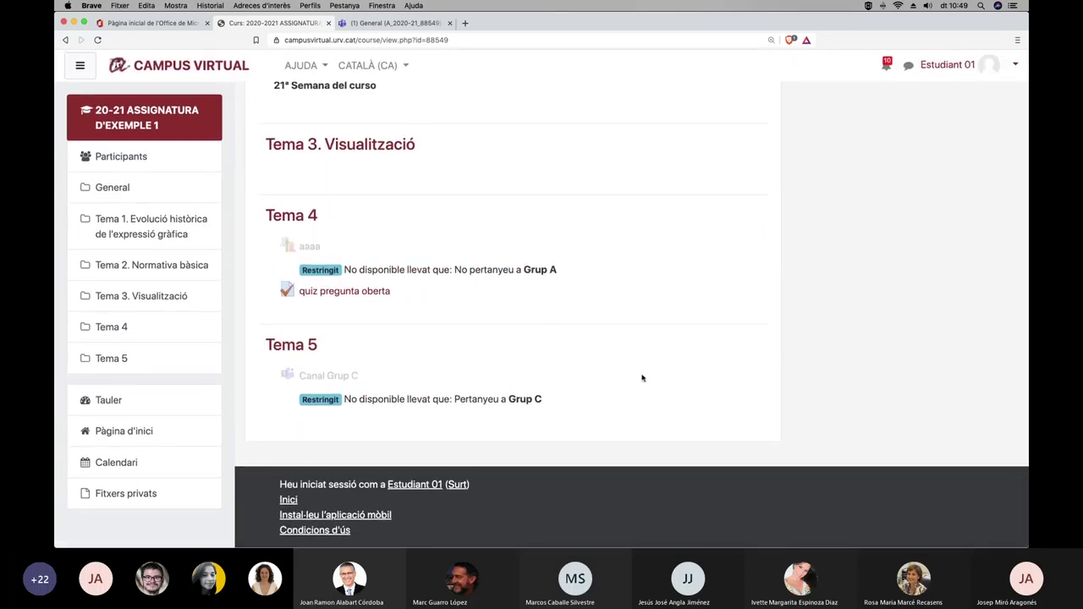
scroll(645, 376, up, 10)
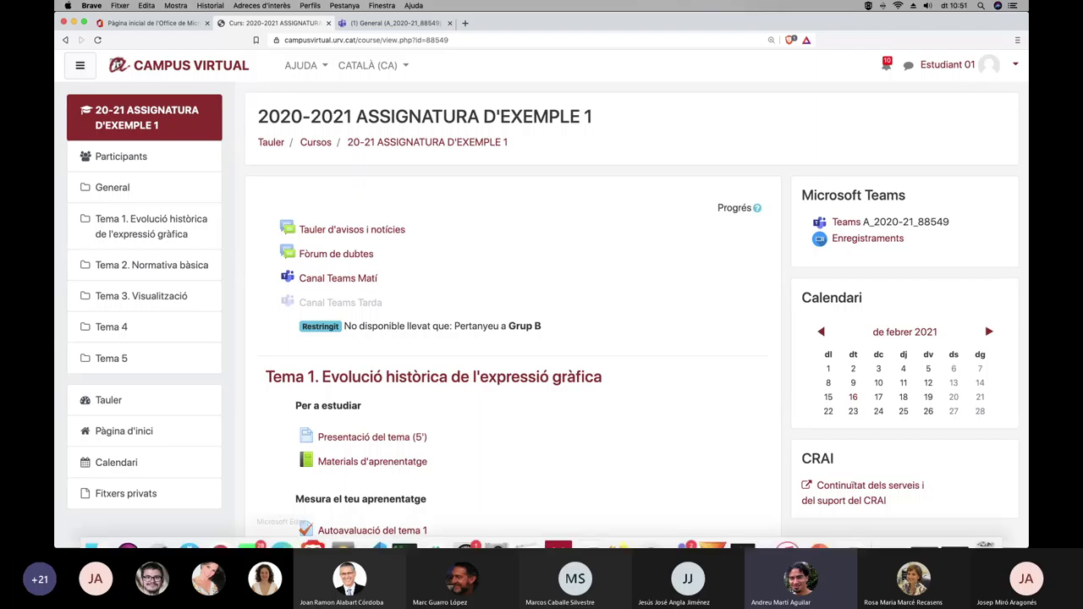
Minimize the Chrome and Brave windows to return to the professor's course page in Edge.
mouse_move(285, 542)
click(222, 533)
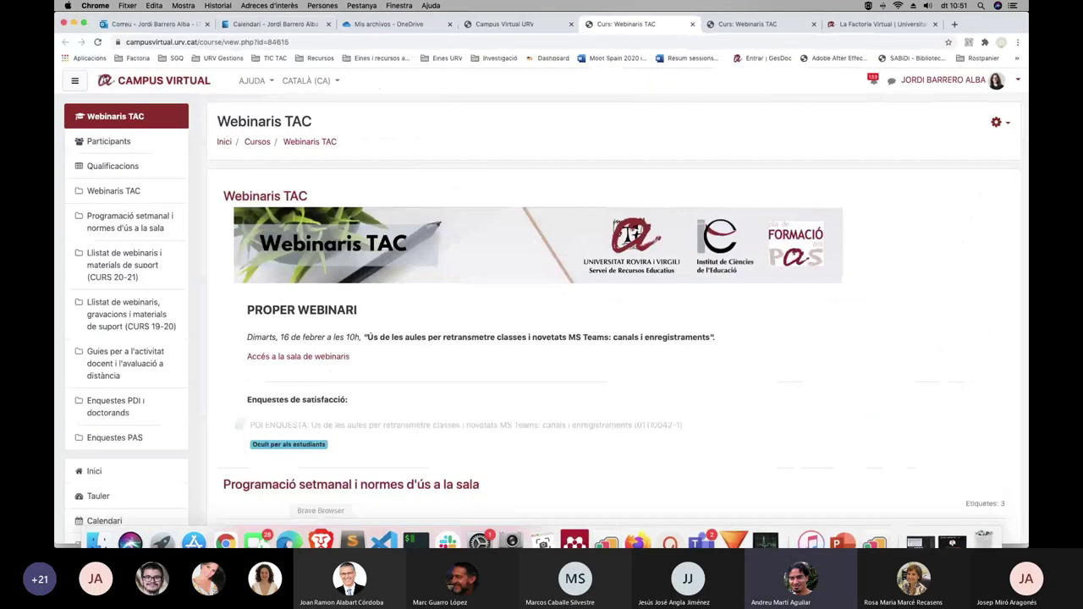
click(73, 23)
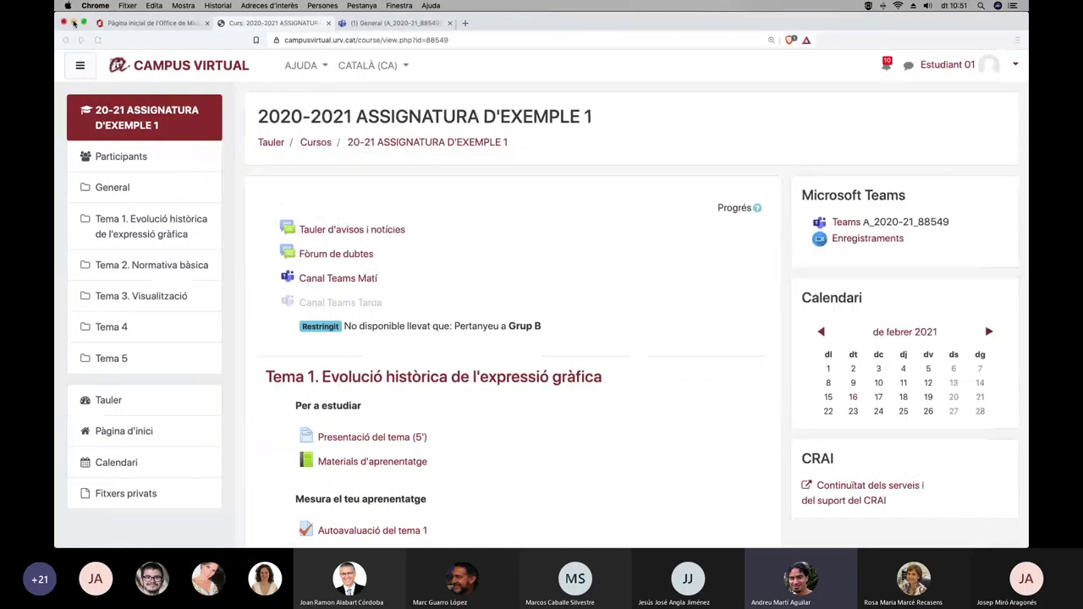
click(81, 21)
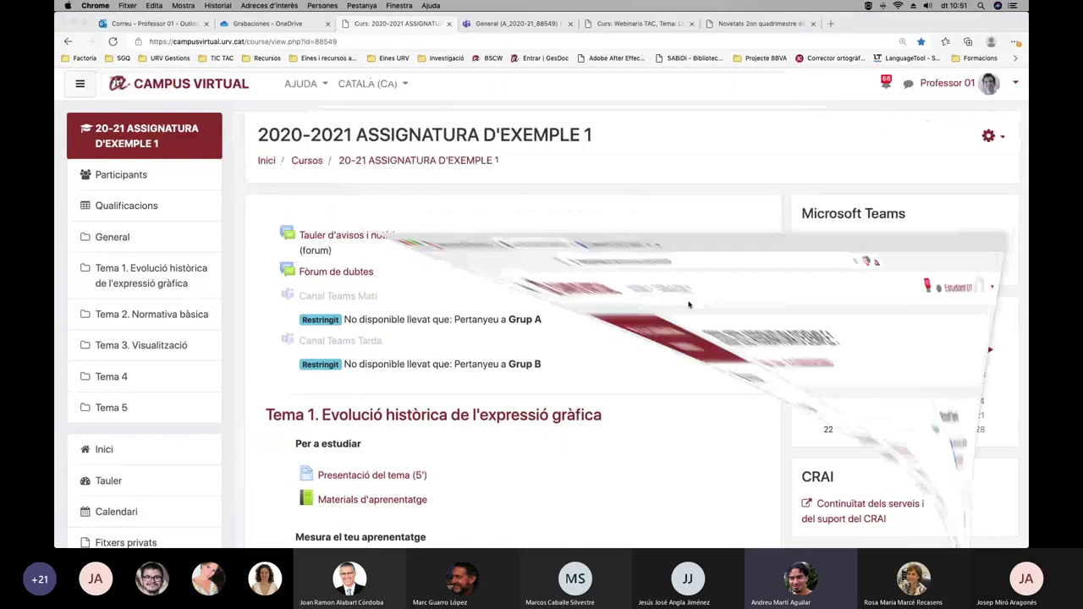
Check the Microsoft Teams block's options with course editing turned on, look at the team's General channel, and turn editing off.
click(990, 136)
click(848, 189)
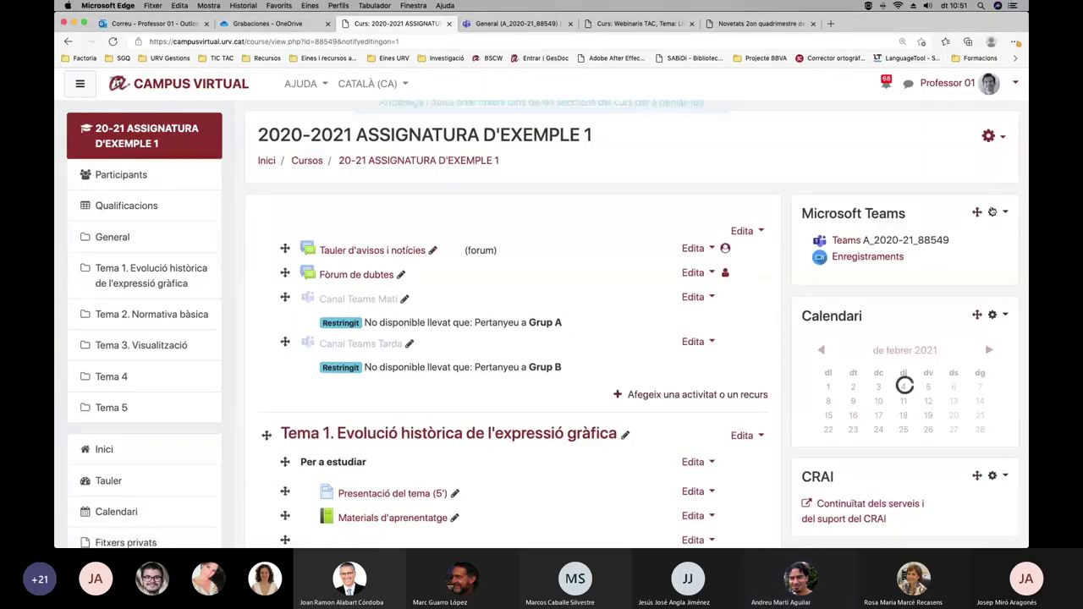
click(993, 212)
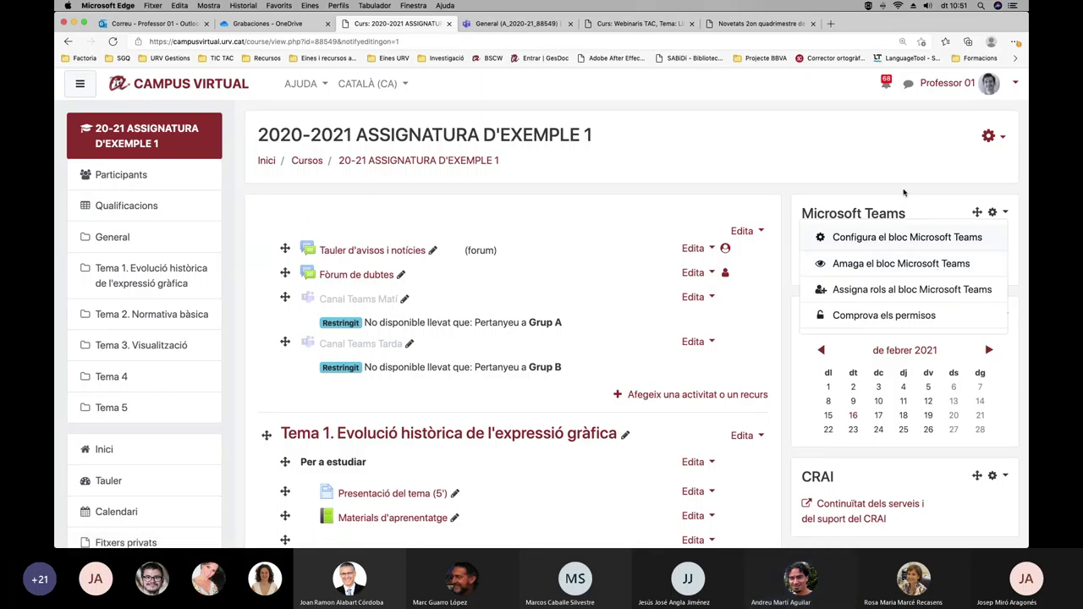
click(480, 19)
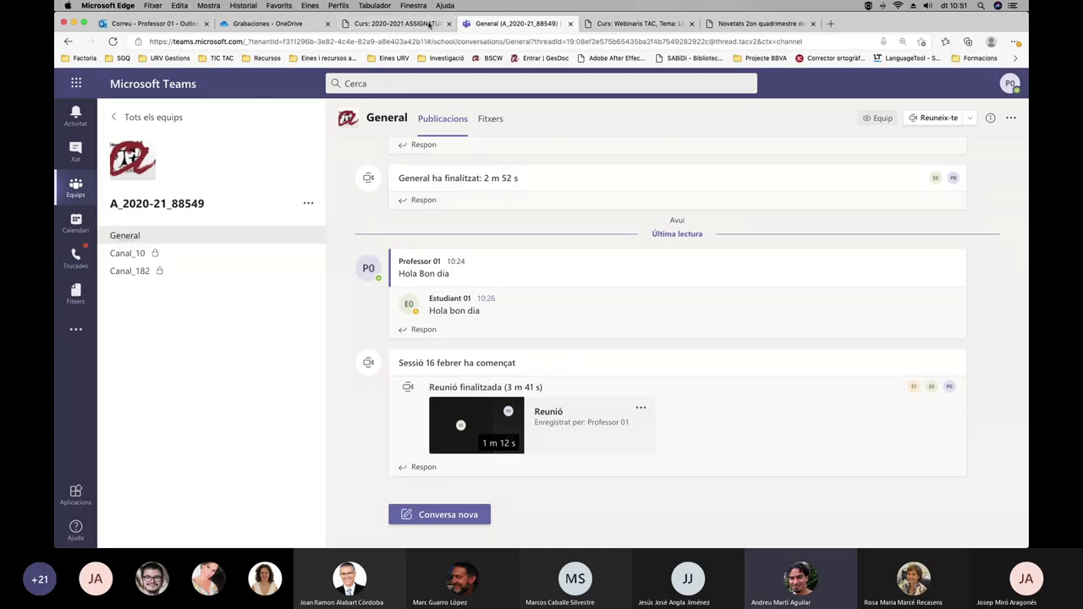
click(430, 25)
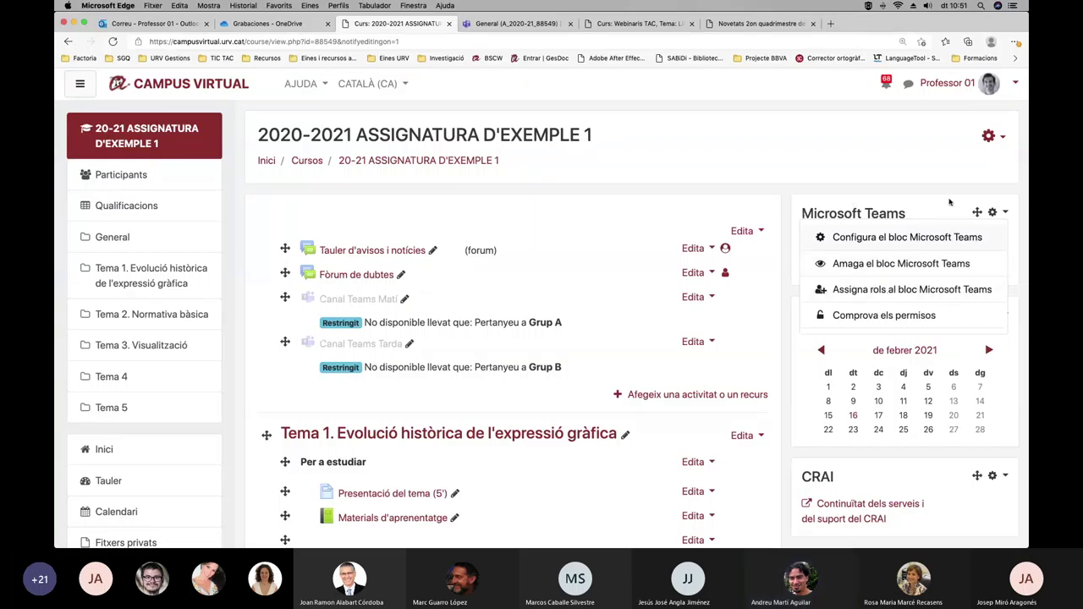
key(Escape)
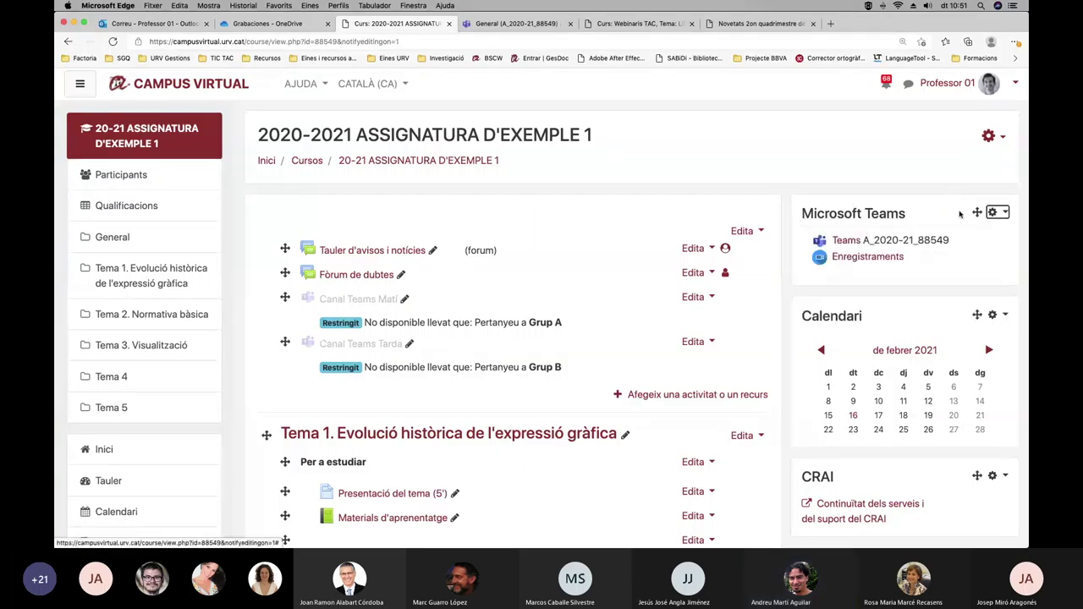
click(995, 137)
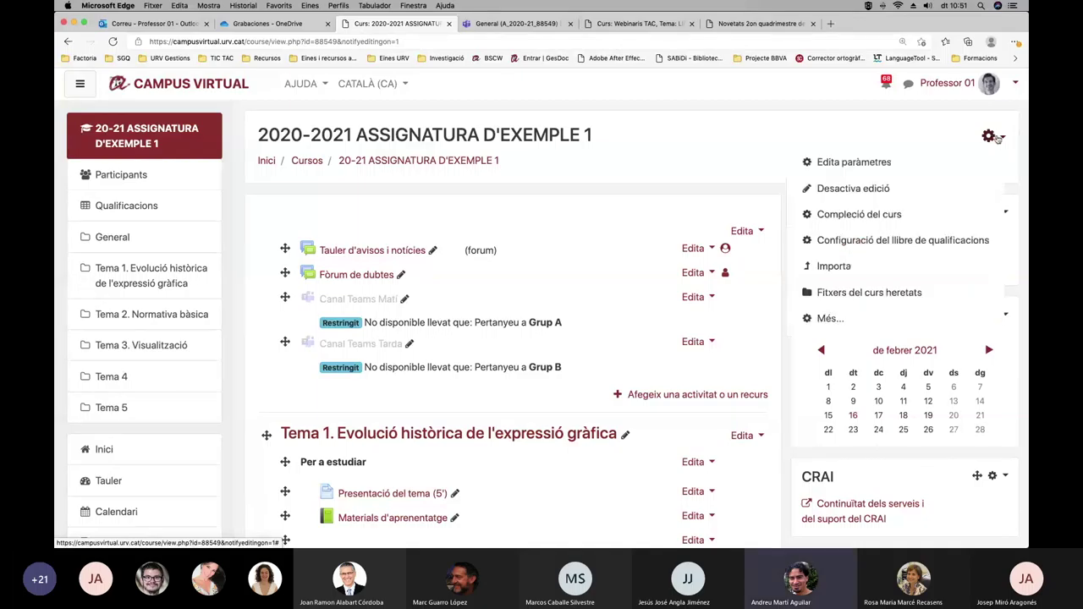
click(888, 188)
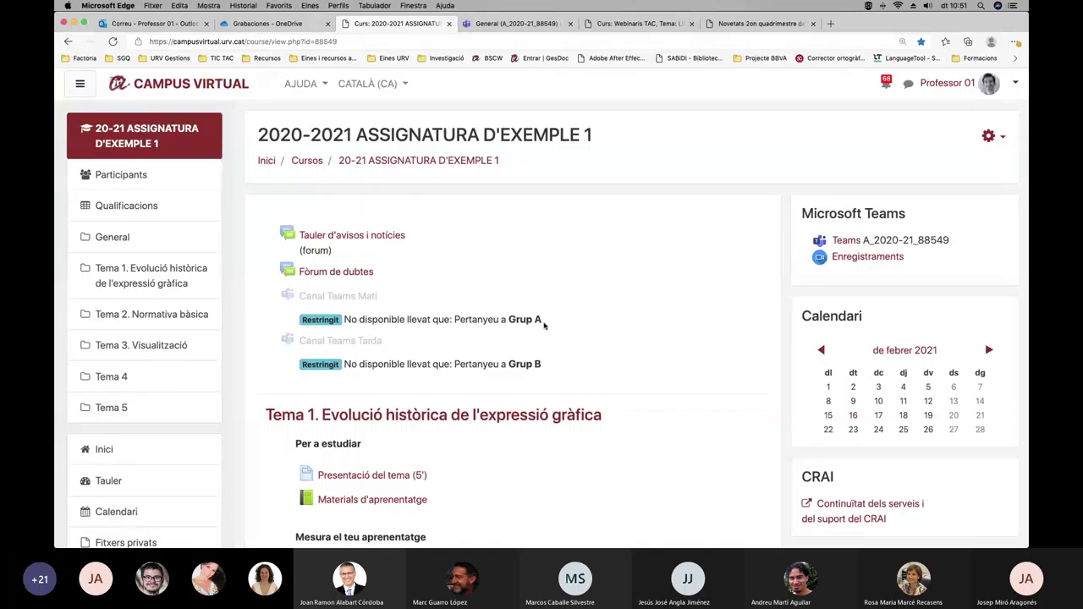
Open Canal Teams Matí and go to its Teams channel in the web app, closing the old General and Novetats pages.
click(332, 298)
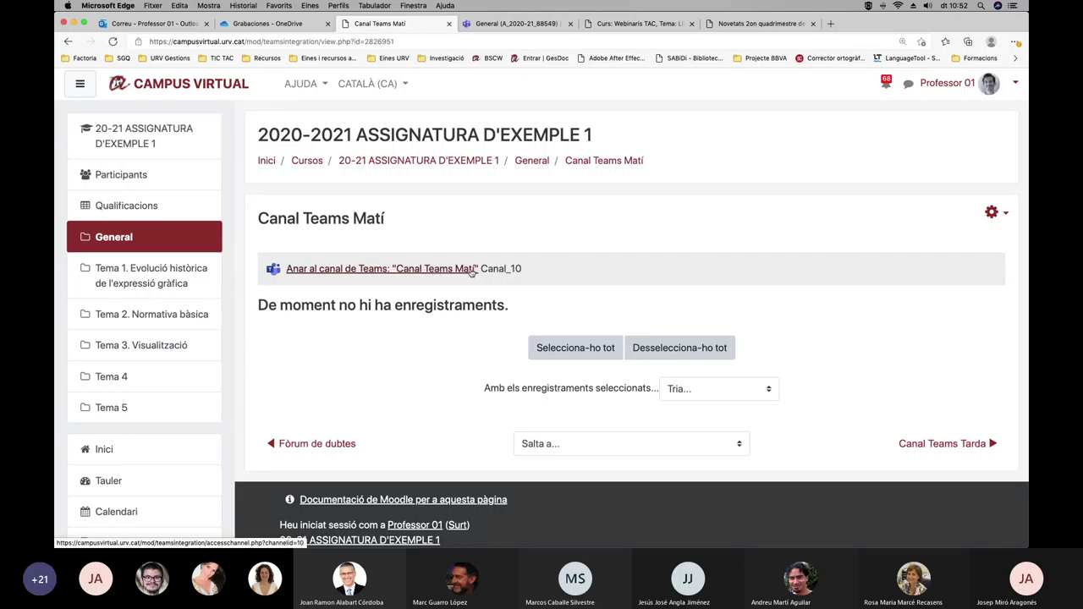
drag(481, 268, 523, 270)
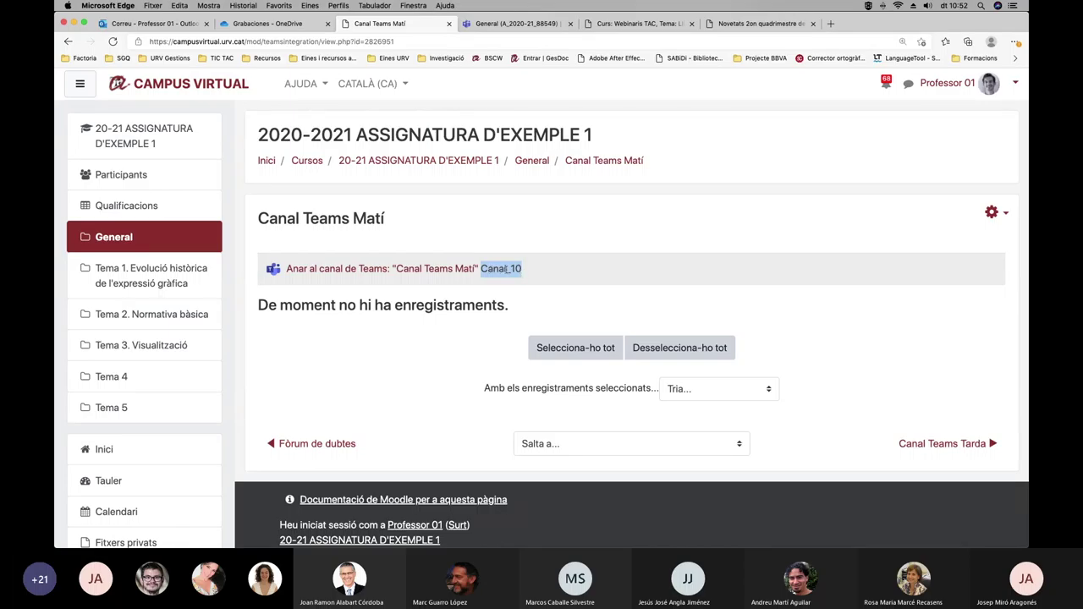
click(426, 269)
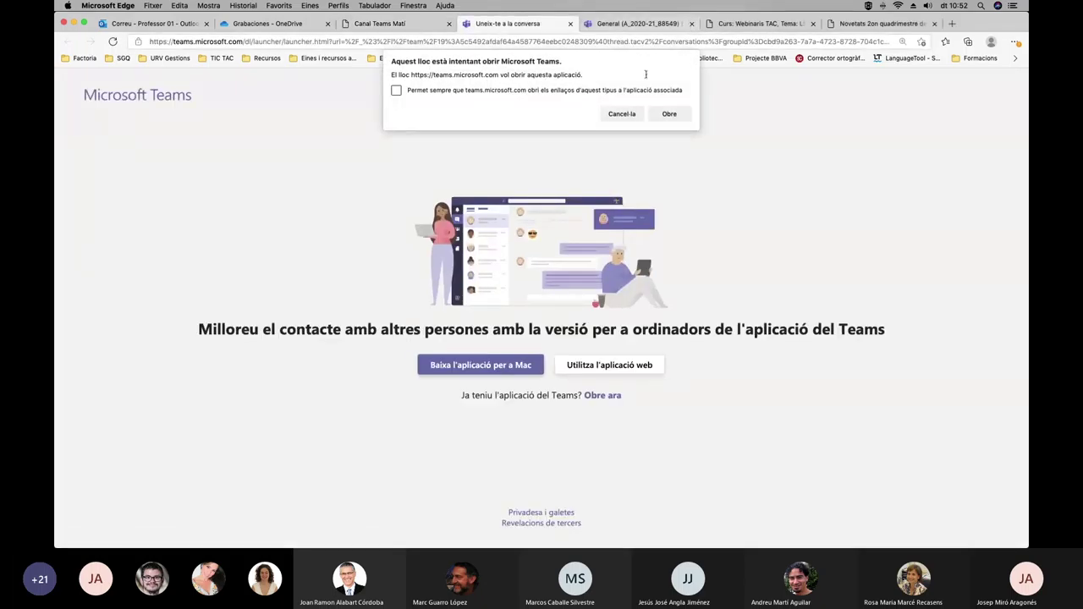
click(621, 114)
click(610, 364)
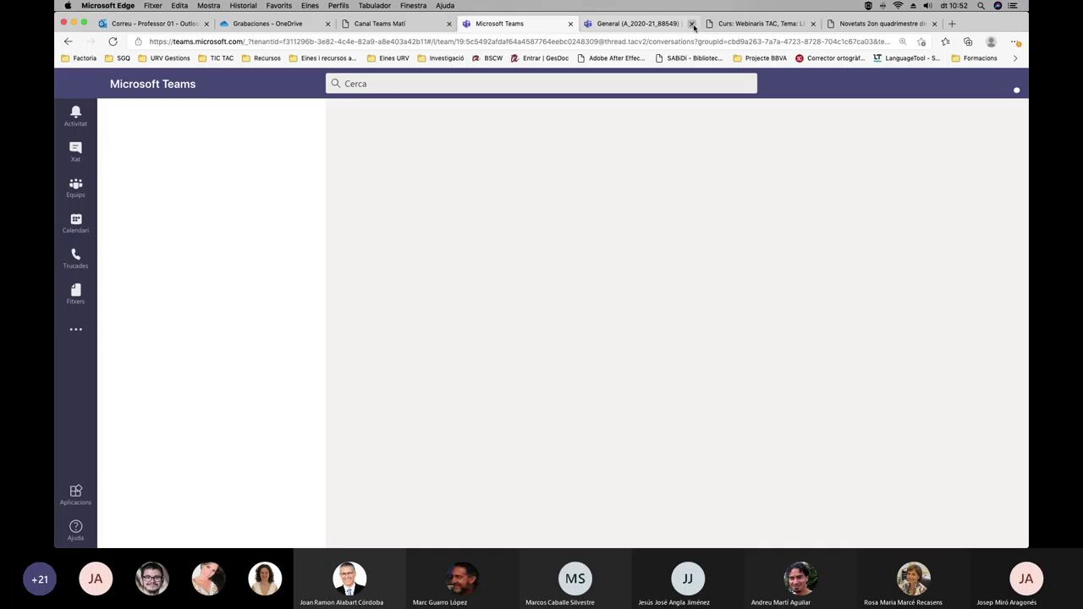
click(692, 24)
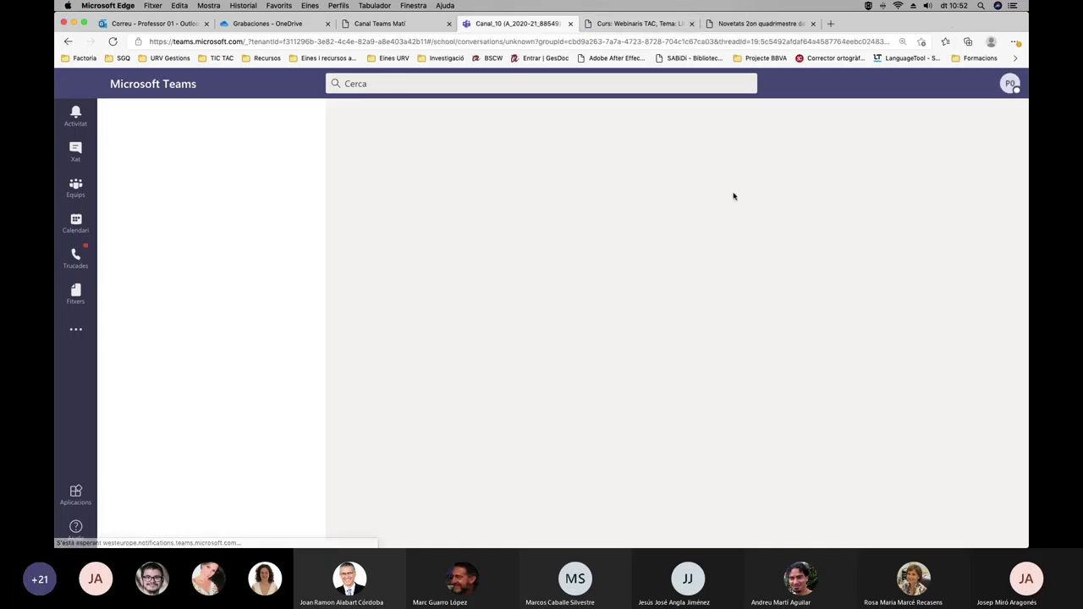
click(813, 23)
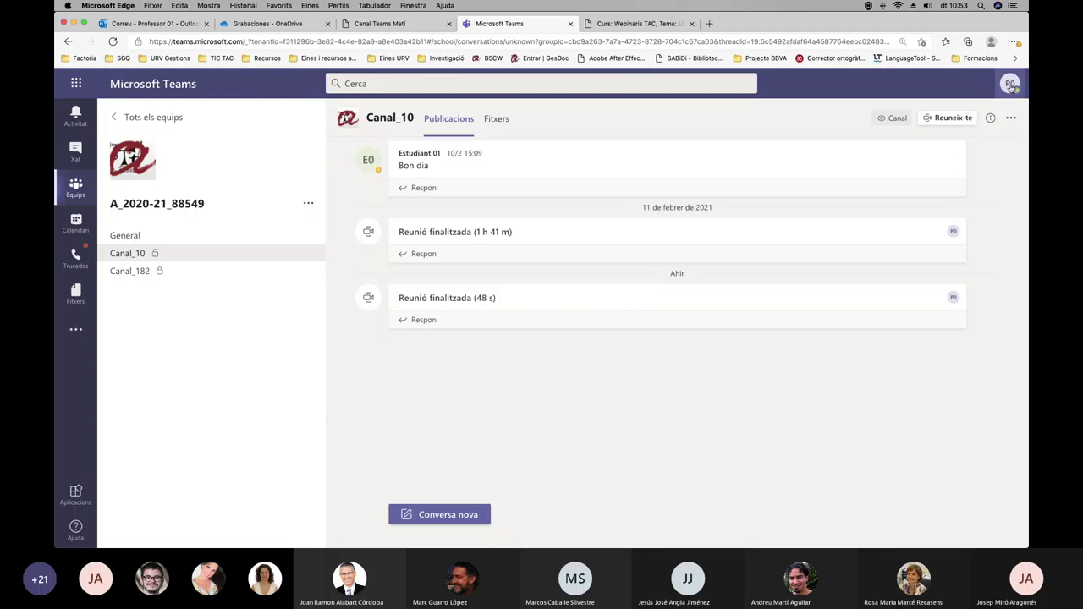
Start a meeting in Canal_10 with the camera off, end it and discard the feedback survey.
click(963, 122)
click(398, 426)
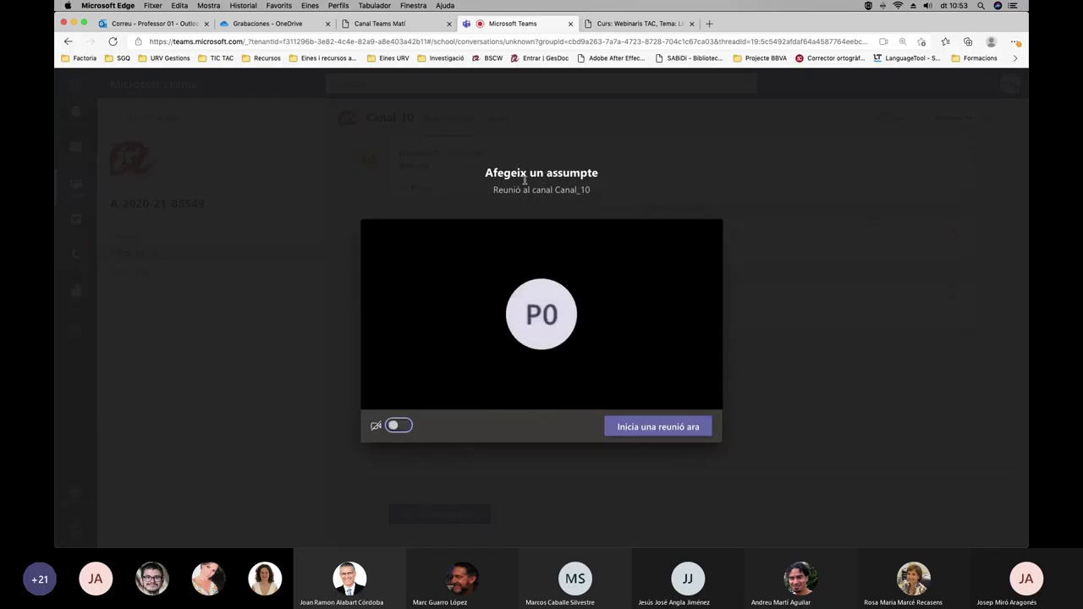
click(664, 428)
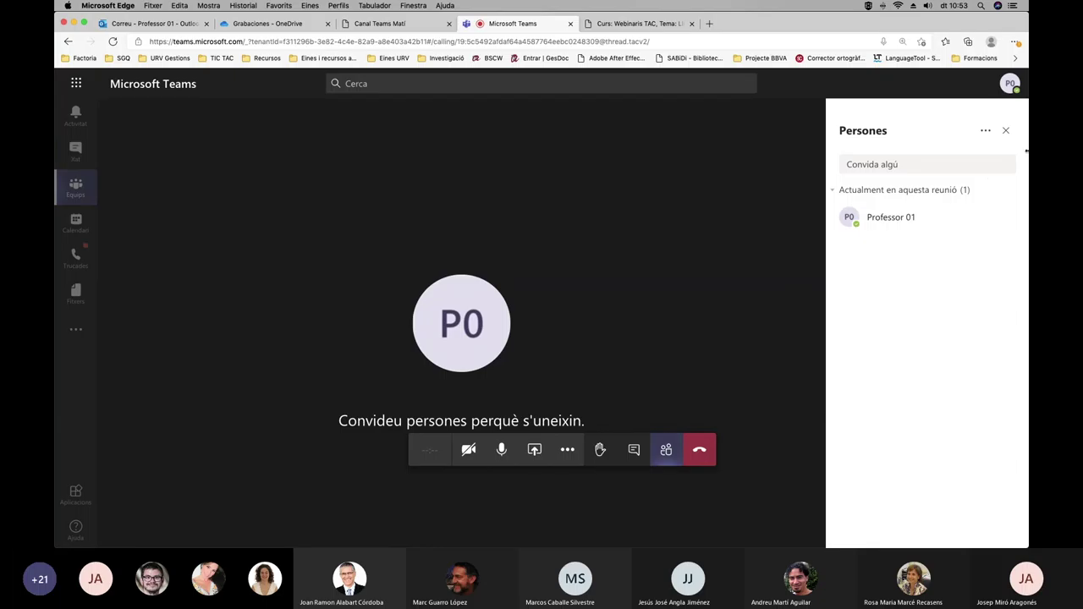
click(699, 449)
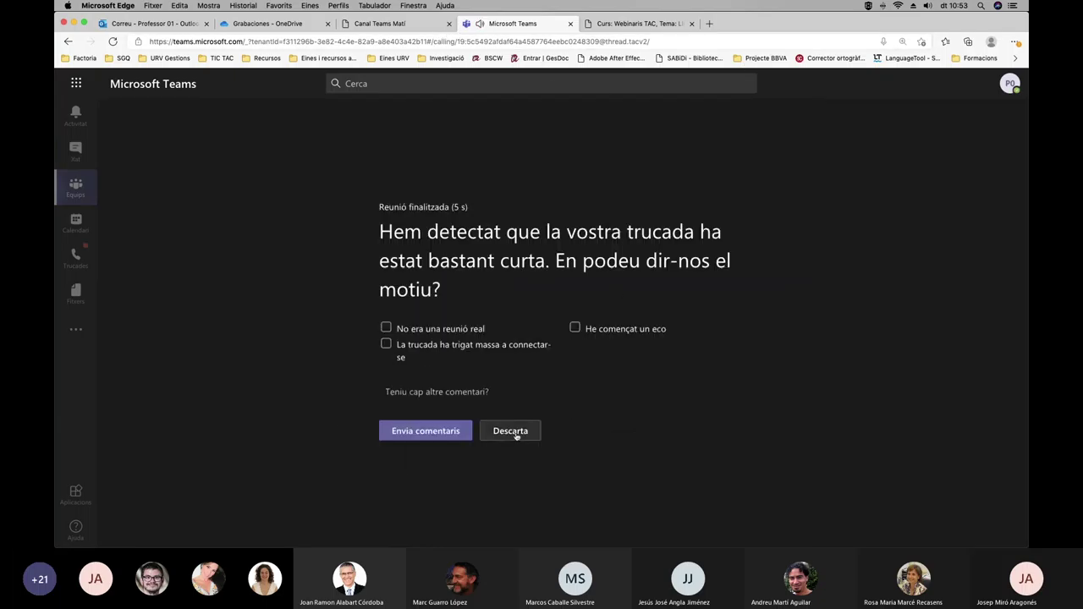
click(517, 434)
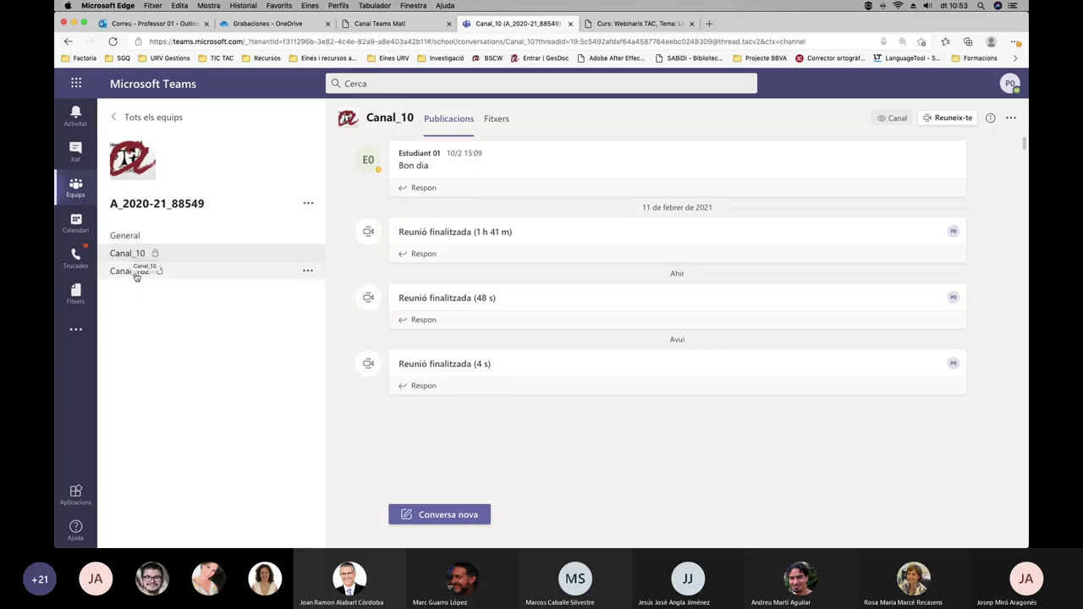
View the Canal_182 and General channels as the professor, and switch to the student's session in Brave.
click(129, 271)
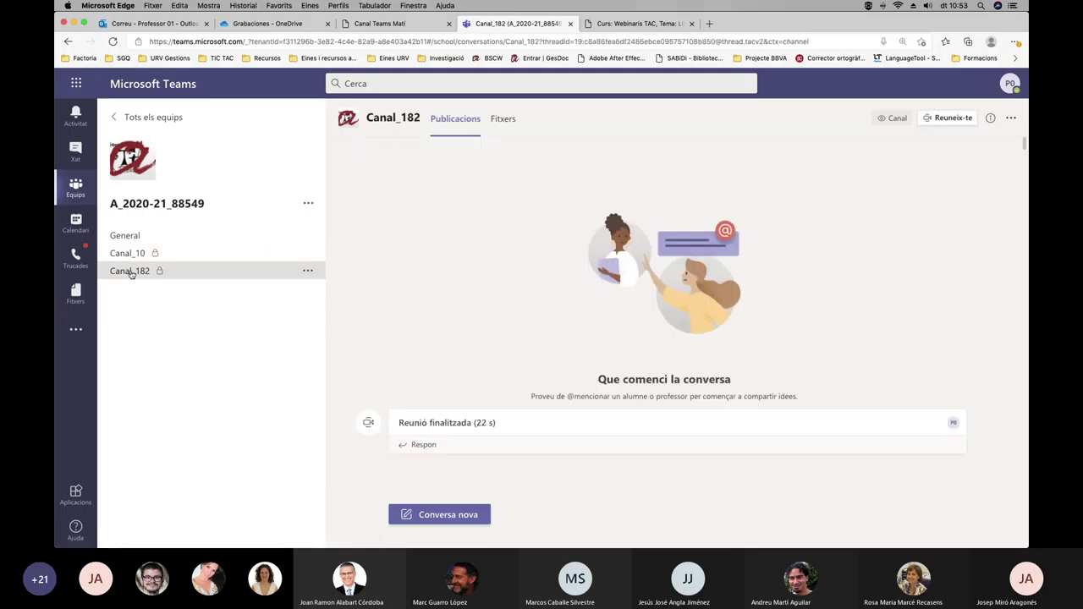
click(126, 237)
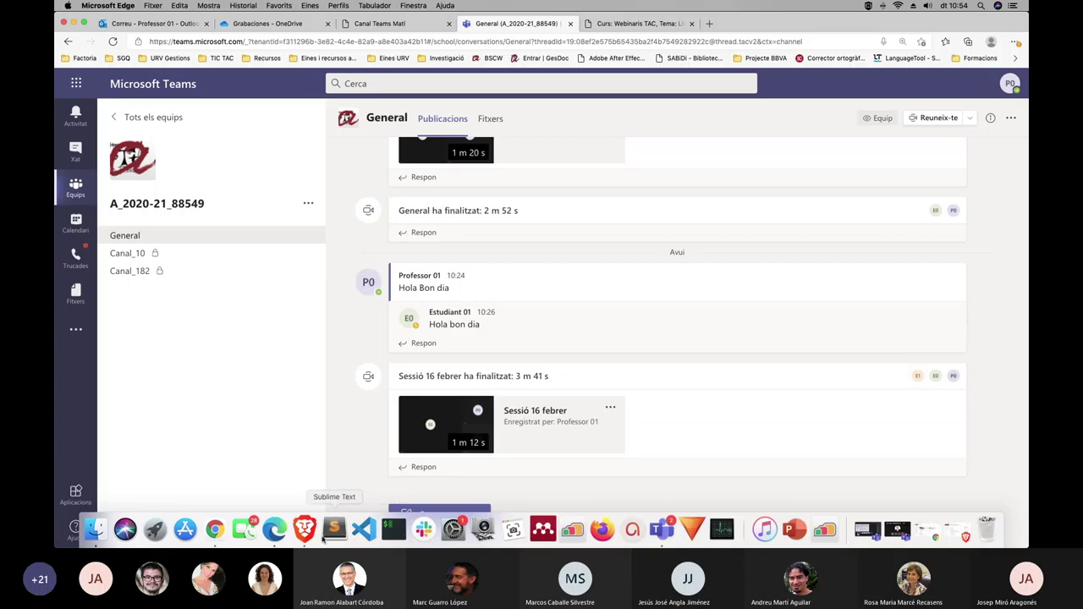
click(307, 531)
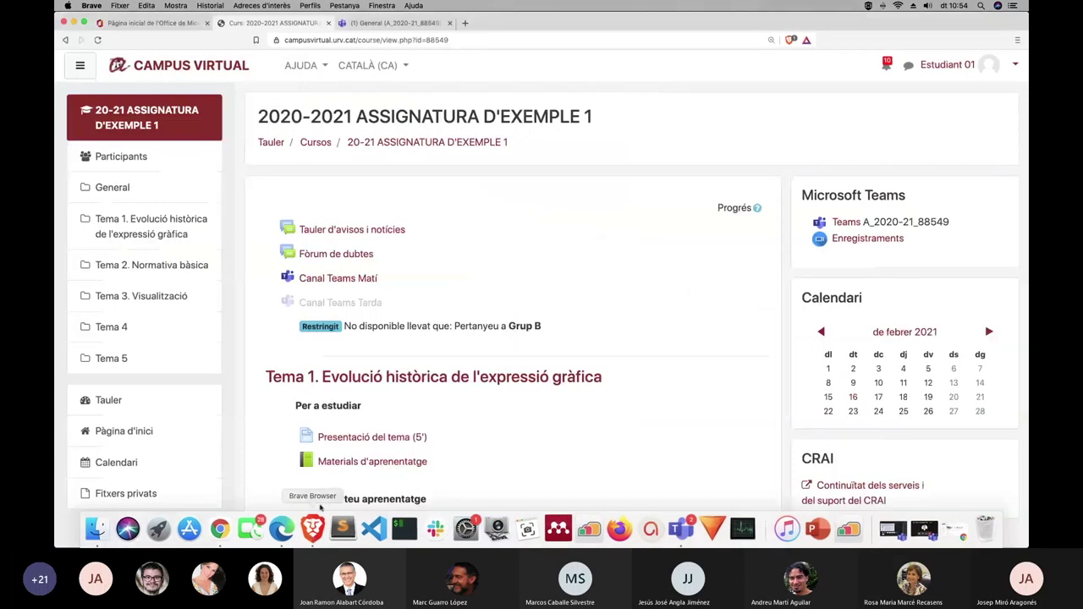
Open Canal Teams Matí as the student and go to its Teams channel in the web app.
click(356, 279)
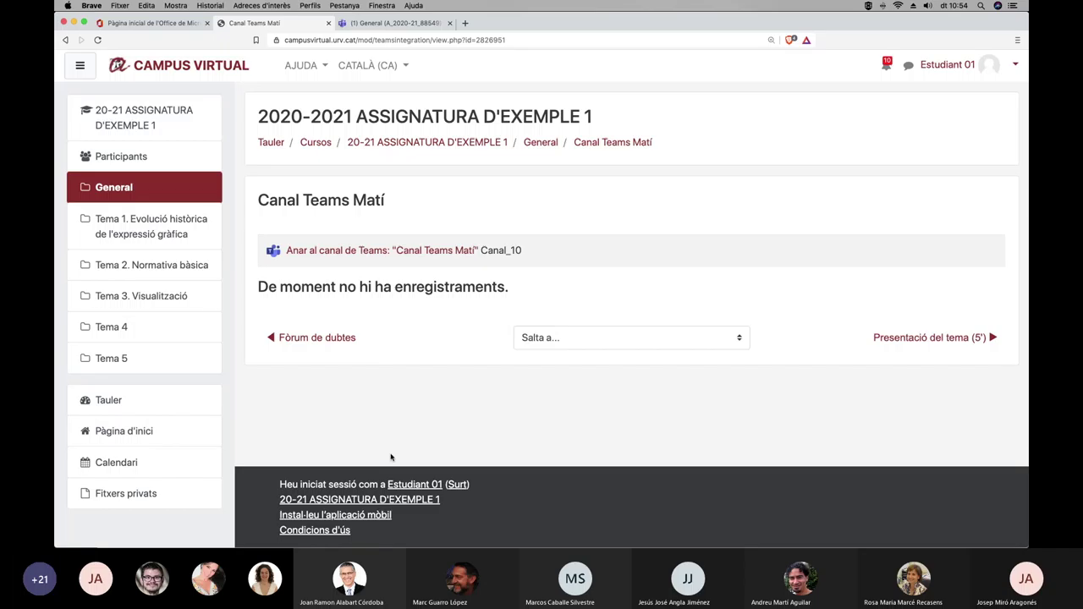
click(369, 251)
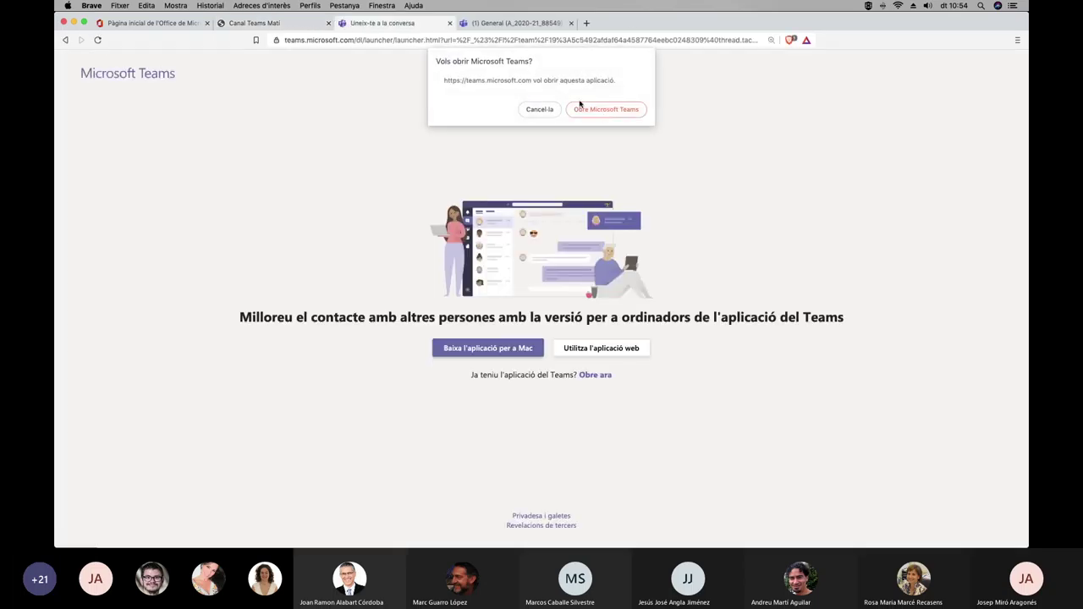
click(540, 109)
click(599, 345)
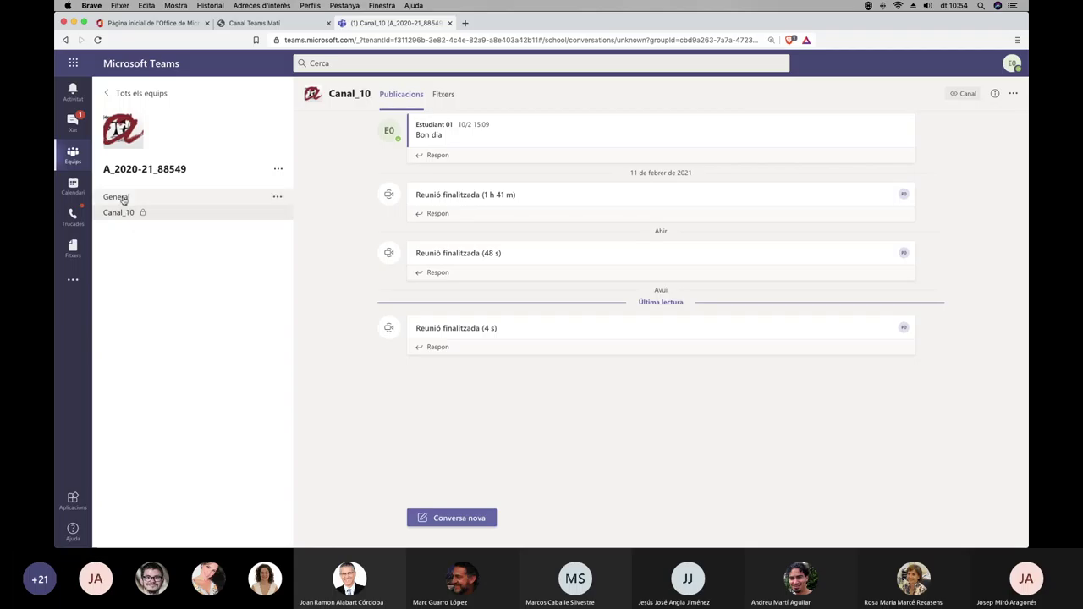
Compare the student's General and Canal_10 channels in Teams with the channels listed on the course page.
click(123, 199)
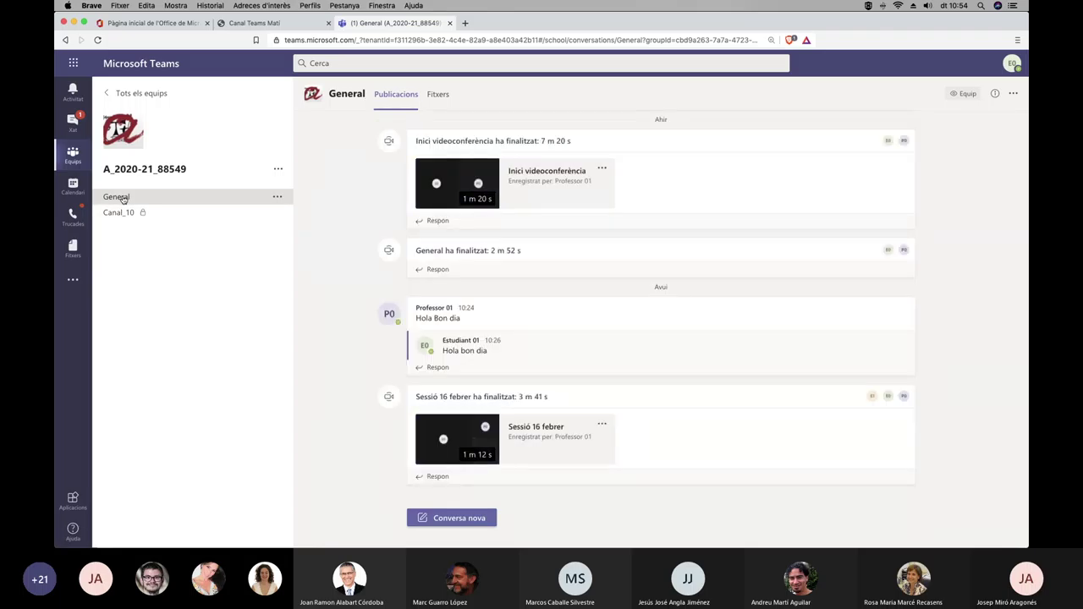
click(123, 212)
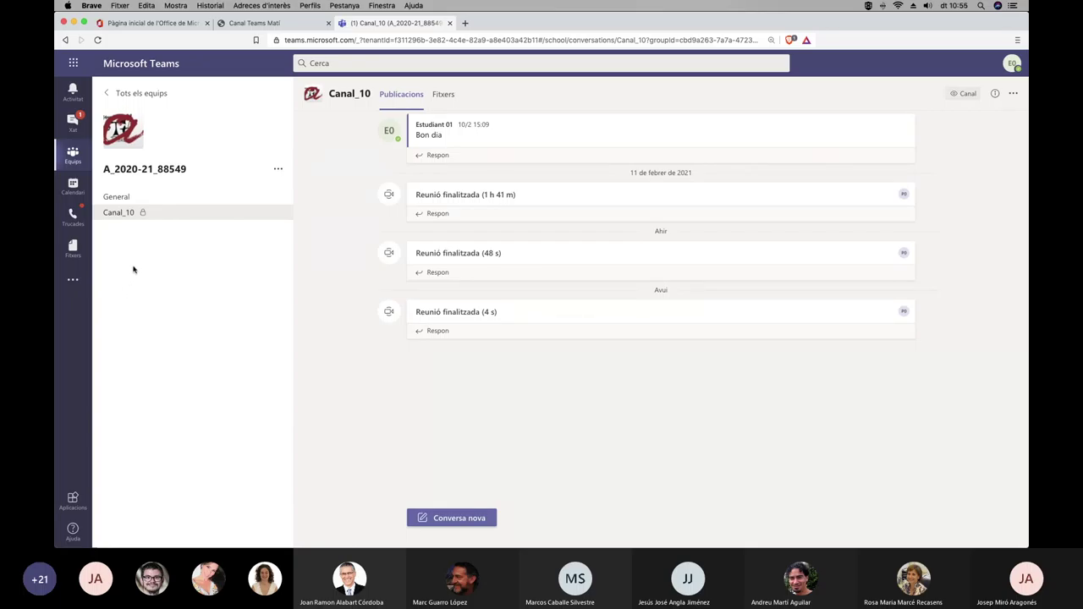
click(282, 24)
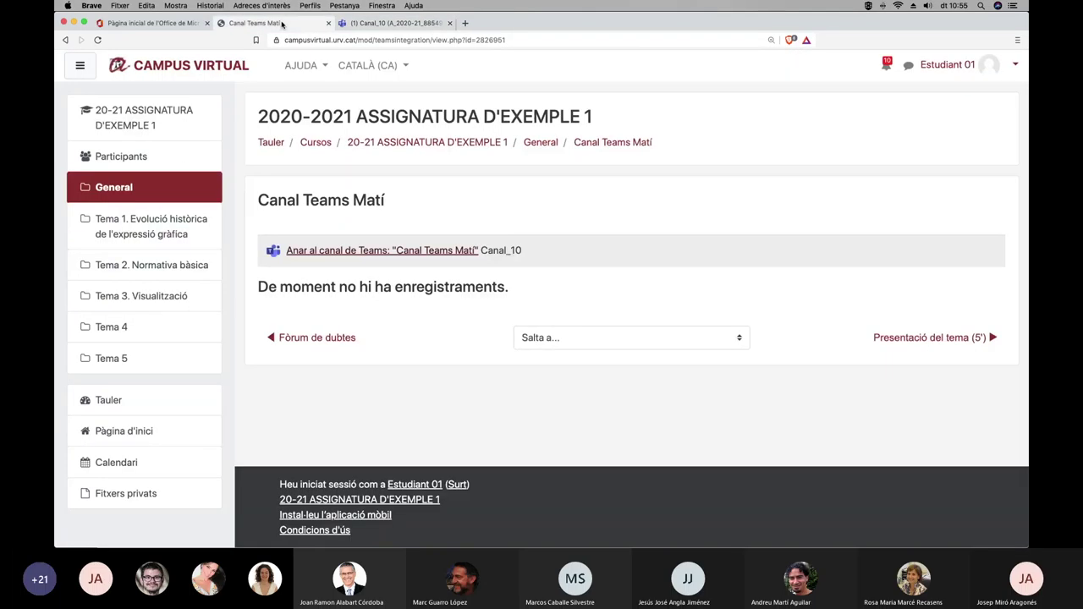
click(464, 144)
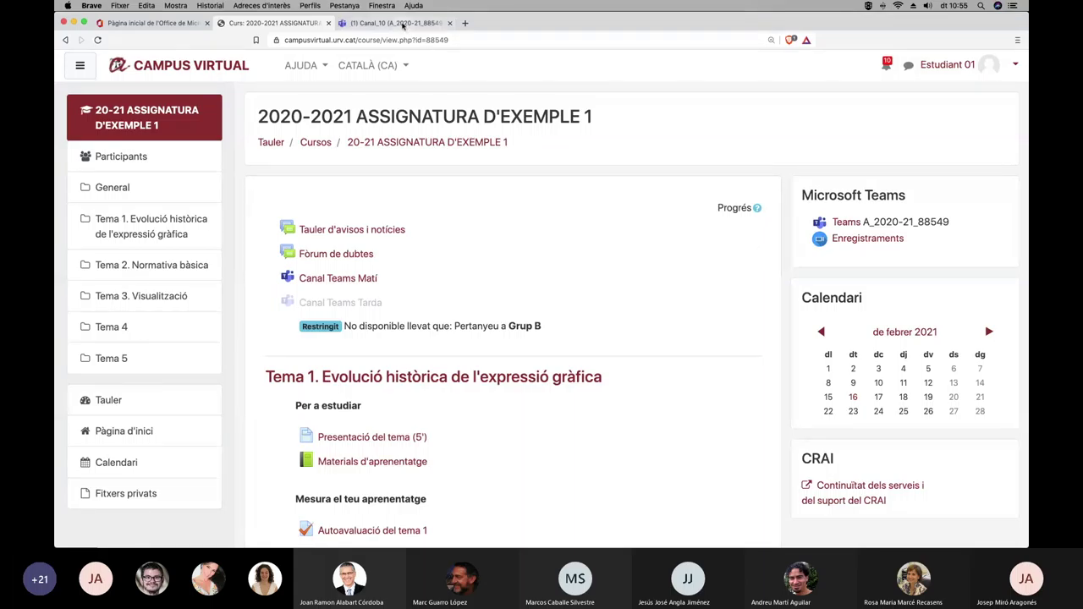
click(402, 24)
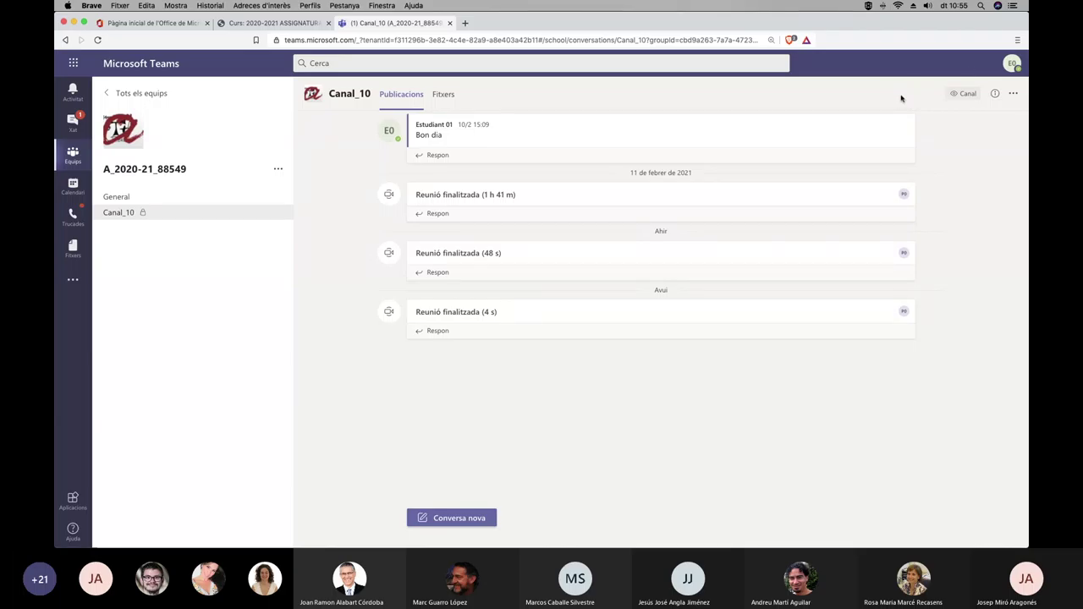
Switch to the professor's session in Microsoft Edge and start an instant meeting in the General channel with the camera off and microphone muted.
mouse_move(343, 542)
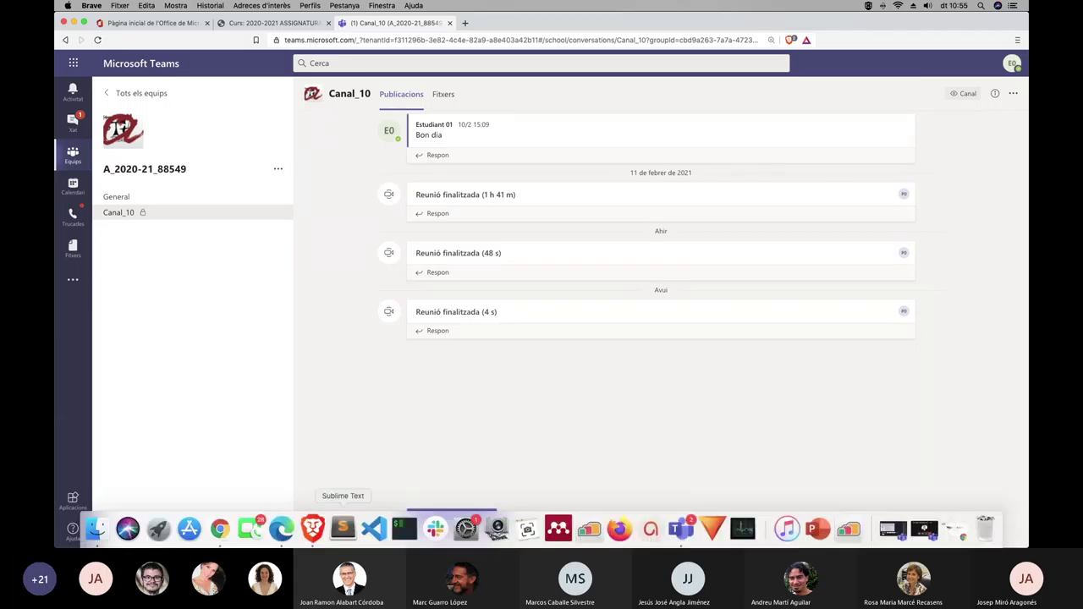
click(284, 531)
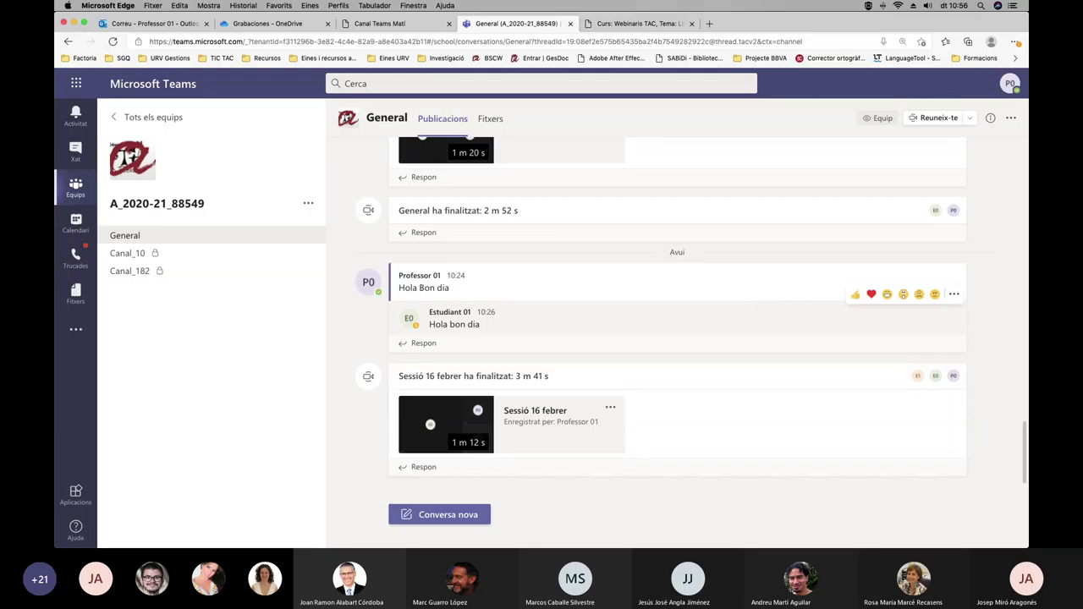
click(970, 119)
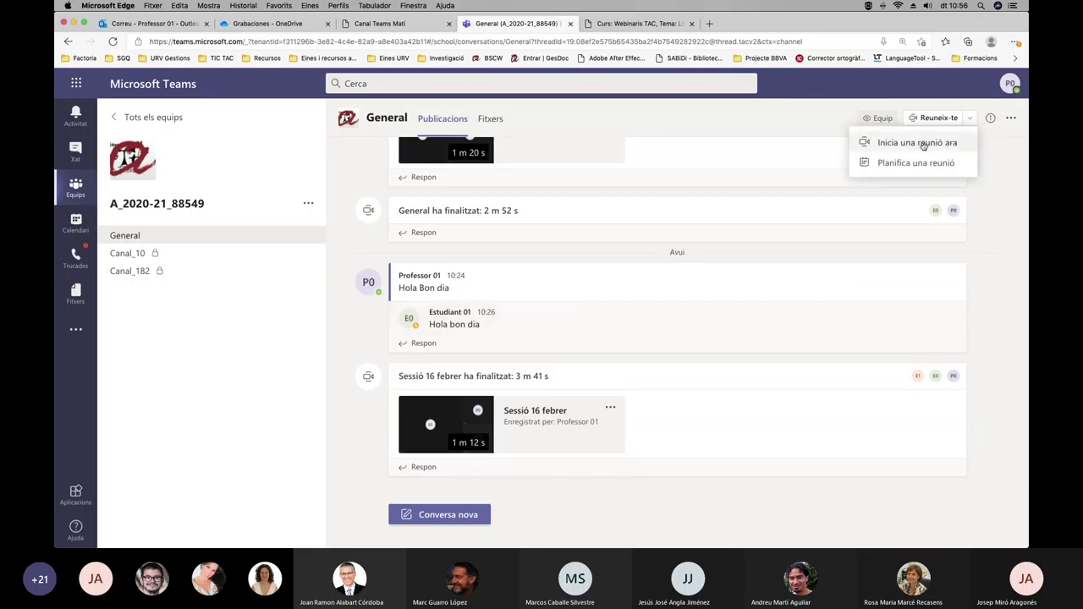
click(923, 144)
click(396, 426)
click(394, 427)
click(669, 428)
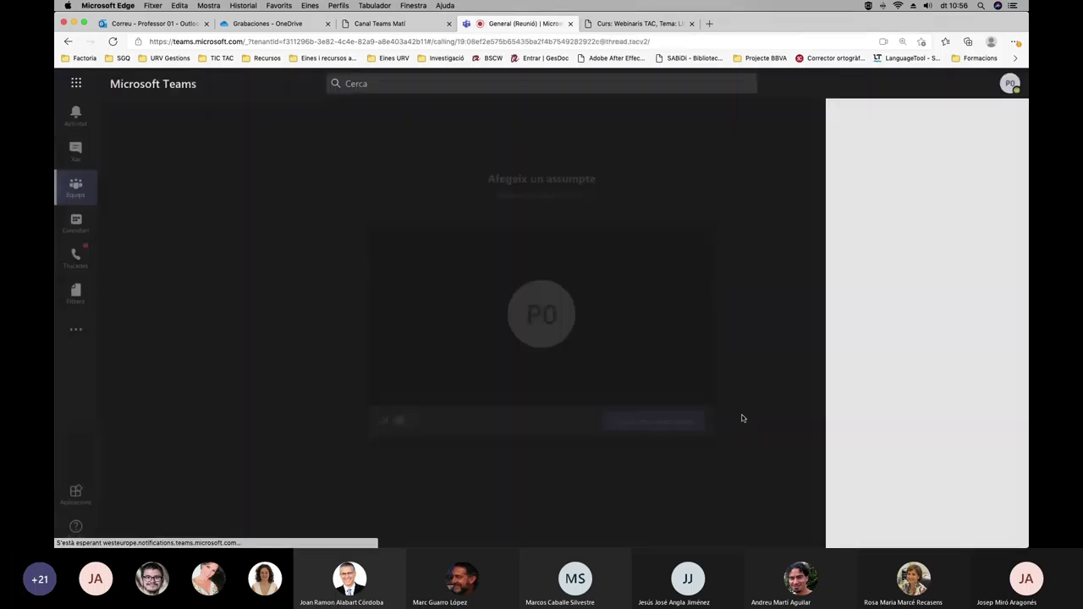
click(518, 450)
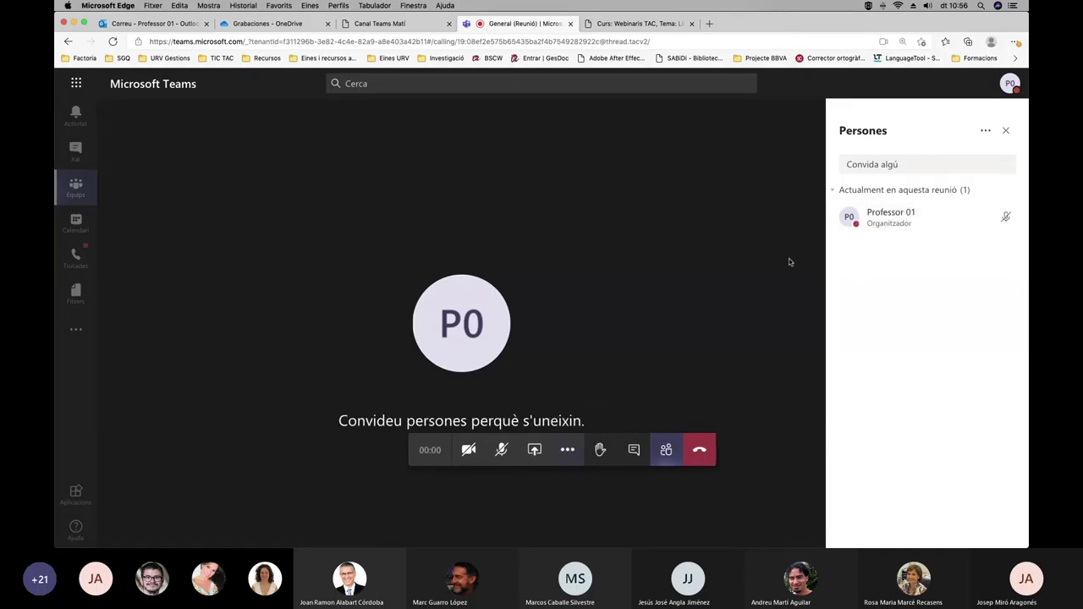
Check the recording option among the General meeting's extra actions, glance at the Canal Teams Matí page and hang up the meeting.
click(568, 451)
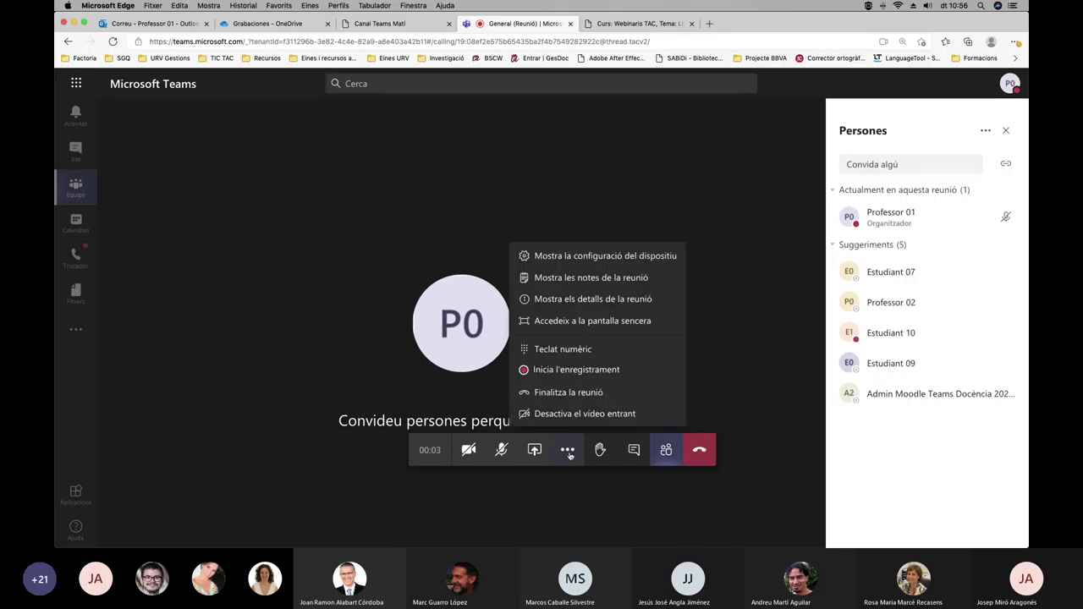
click(599, 372)
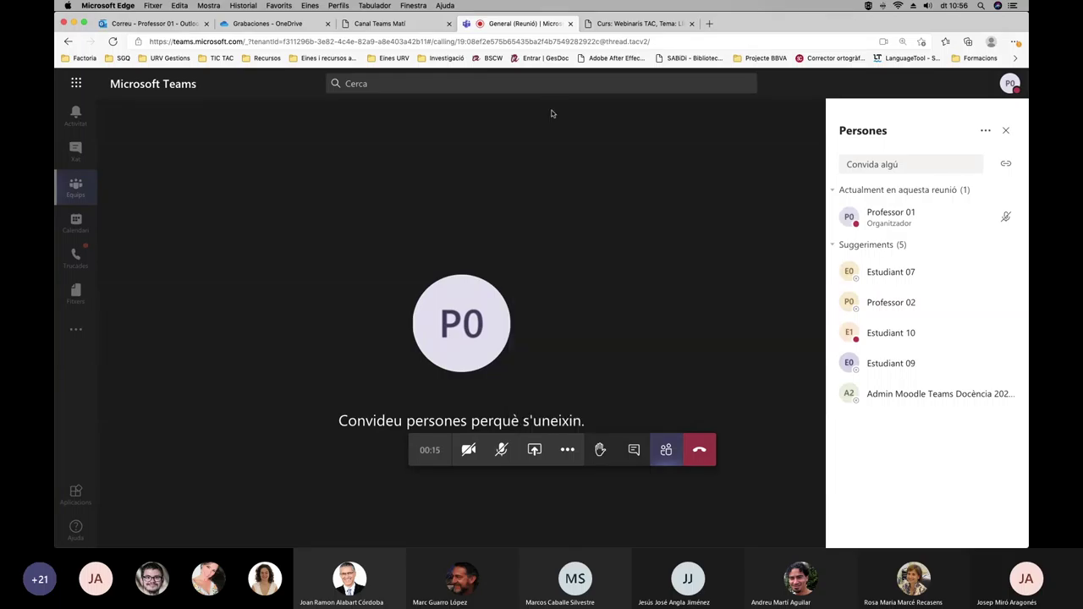
click(423, 26)
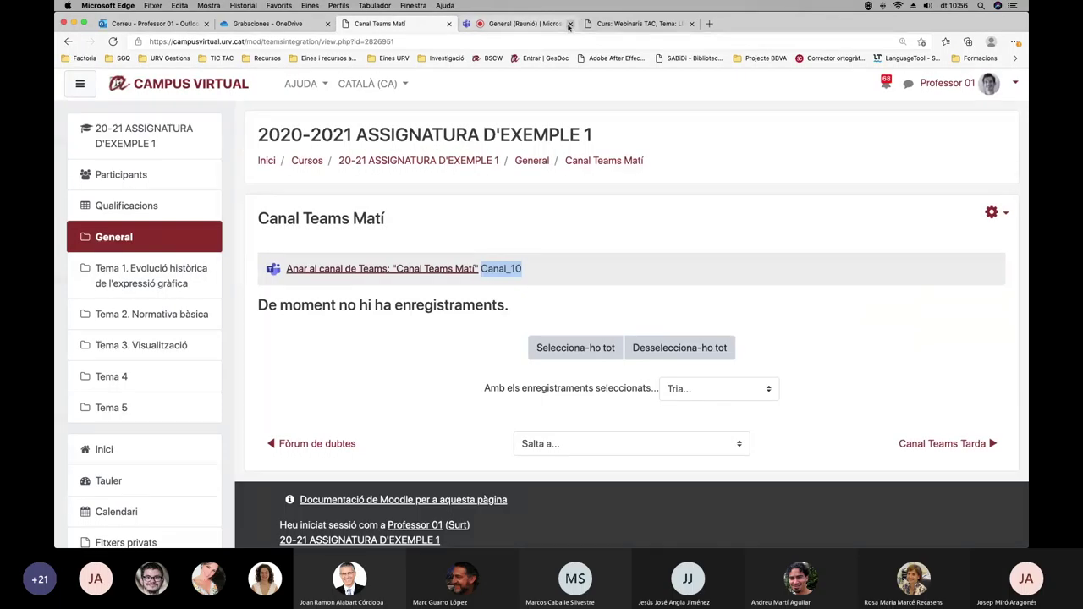
click(517, 24)
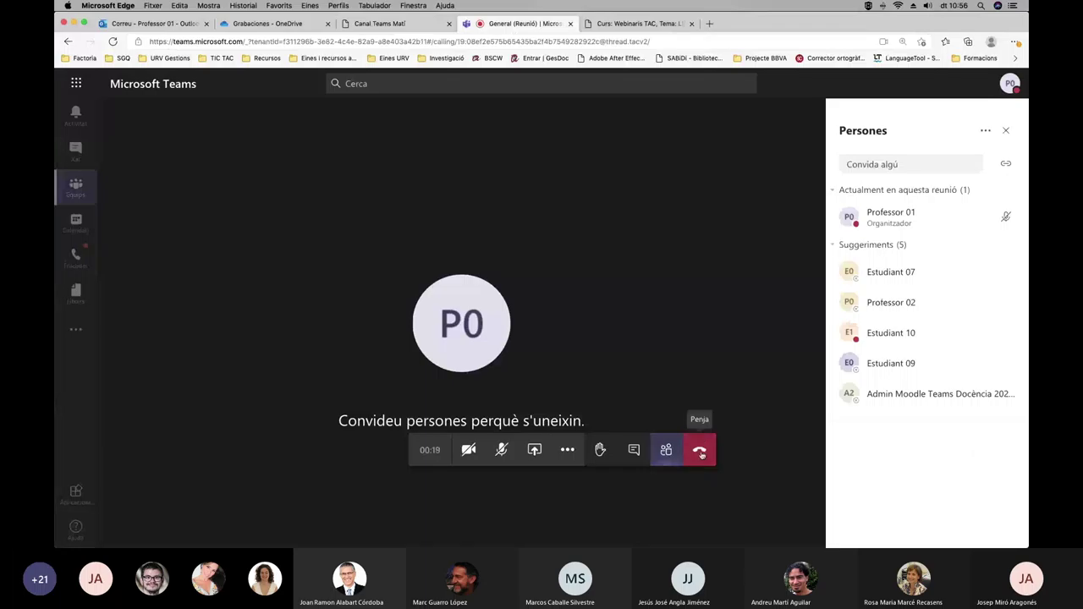
click(701, 447)
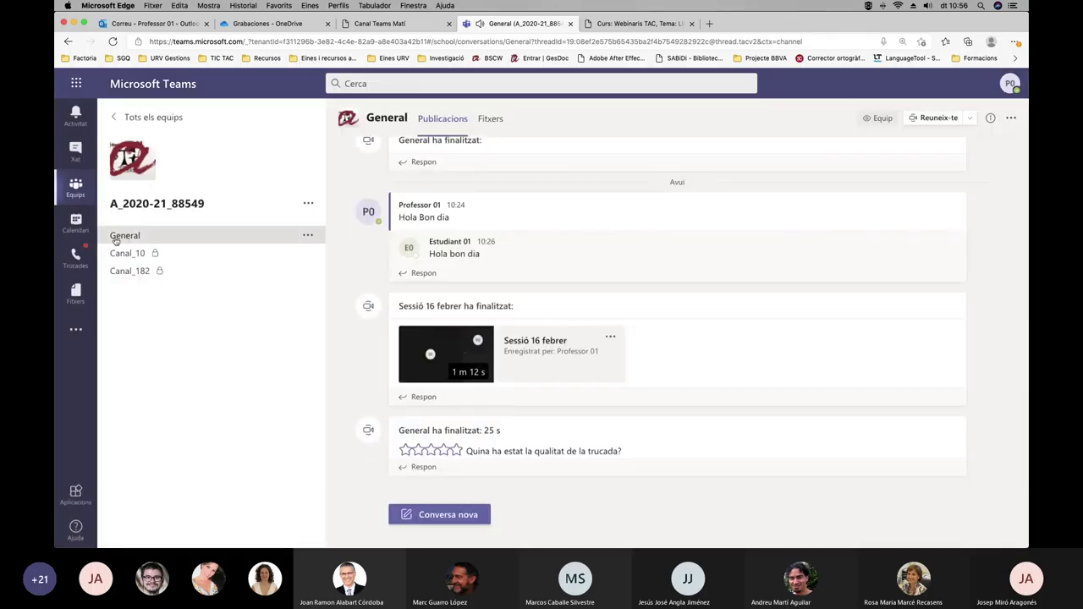
Open the Canal_10 channel and start a meeting there with the camera off.
click(131, 255)
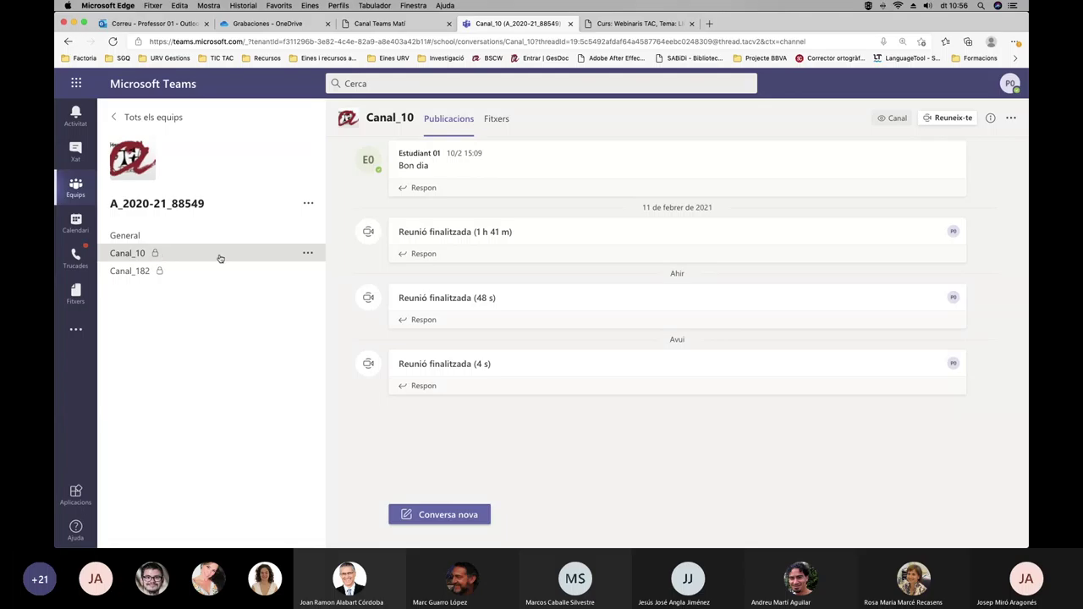
click(965, 123)
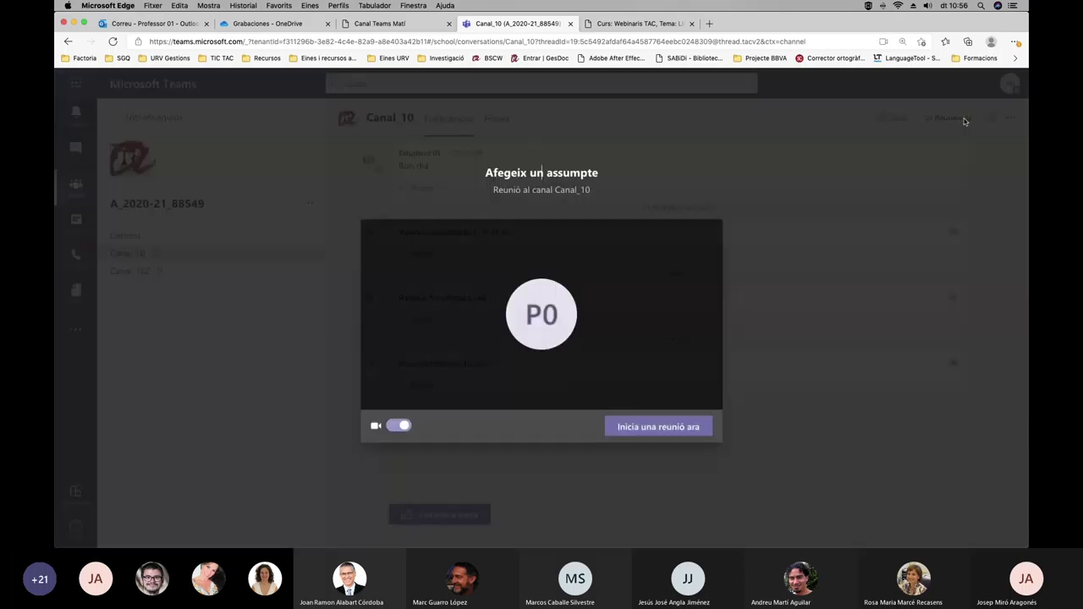
click(397, 426)
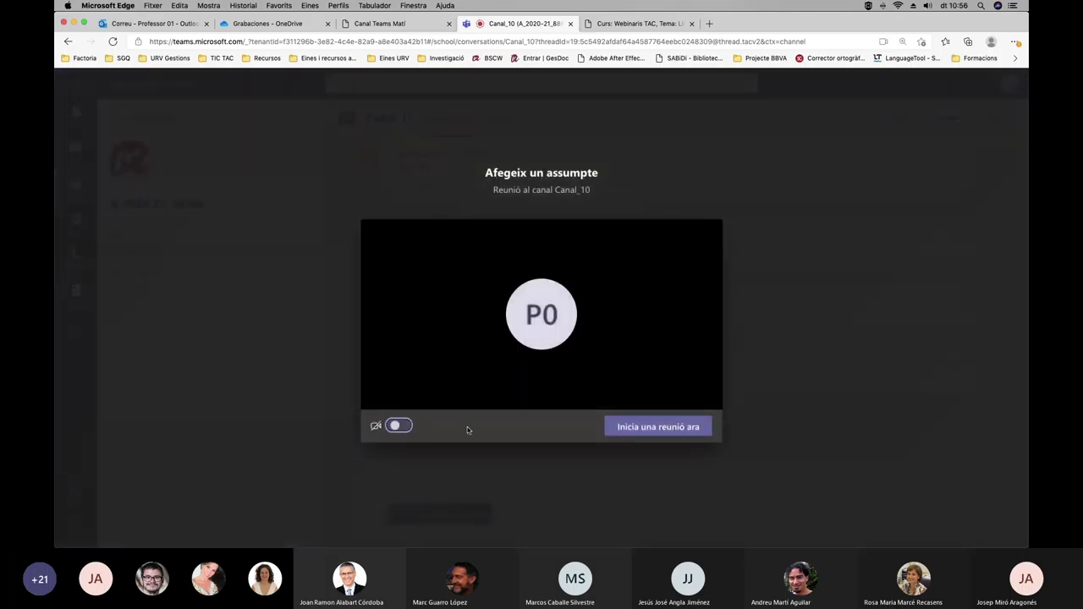
click(668, 429)
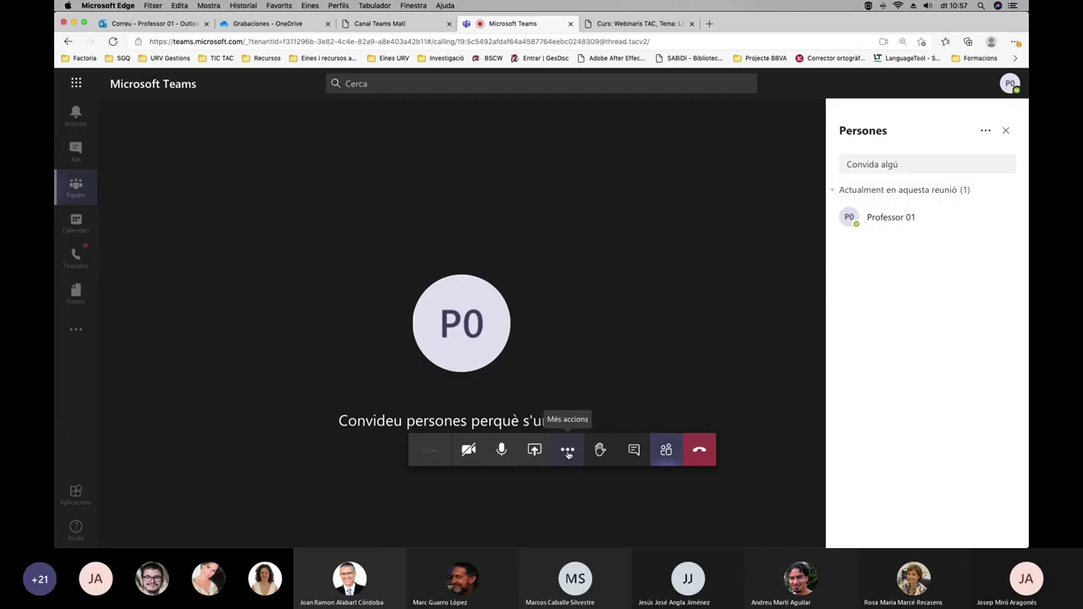
Check the Canal_10 meeting's extra actions for a recording option and hang up the meeting.
click(568, 453)
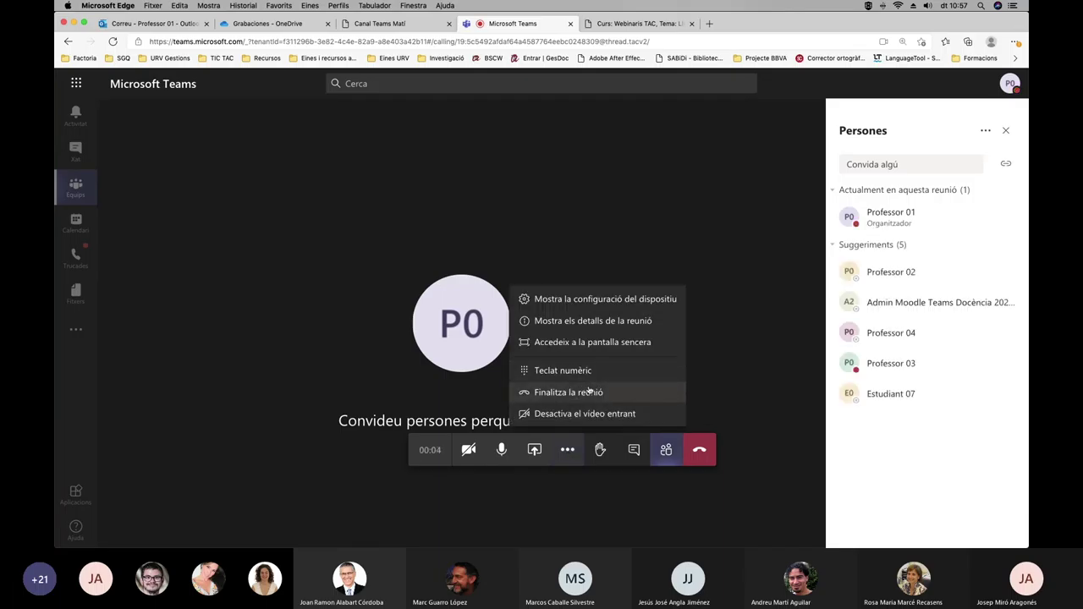
click(718, 318)
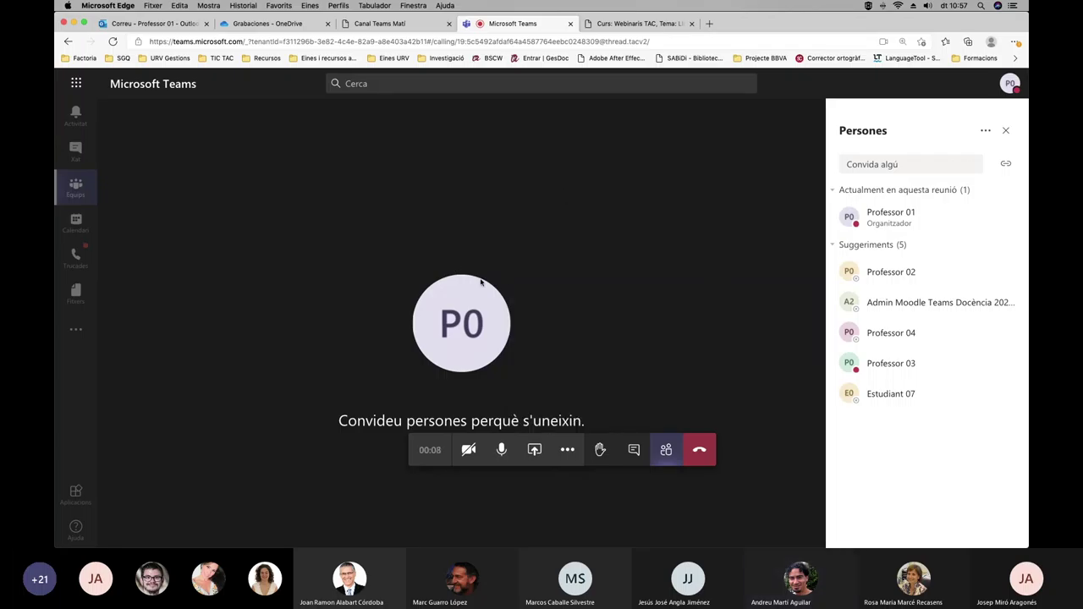
click(568, 451)
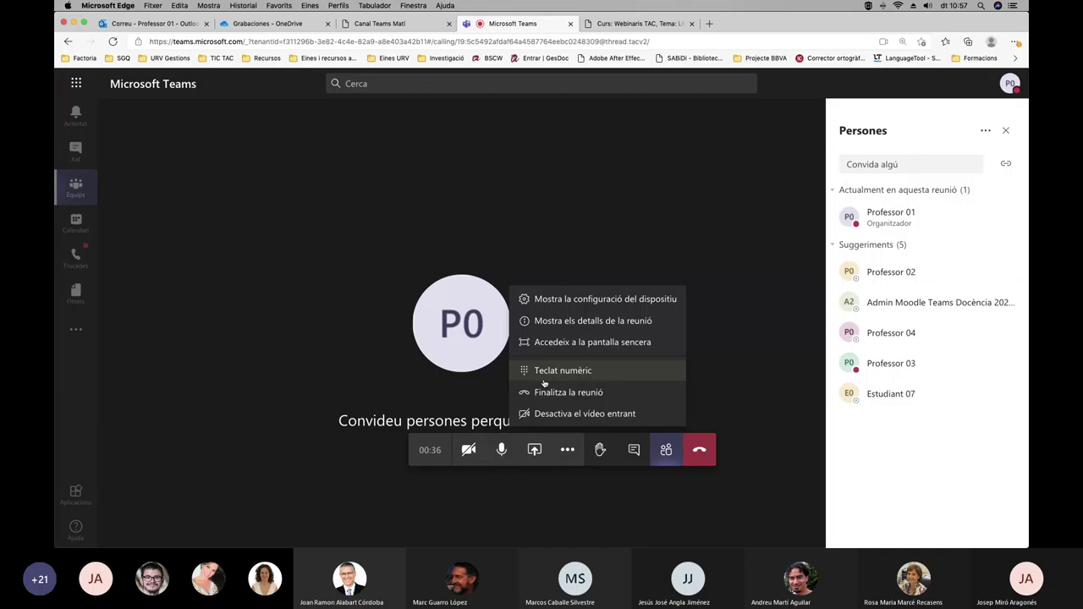
click(534, 147)
click(703, 453)
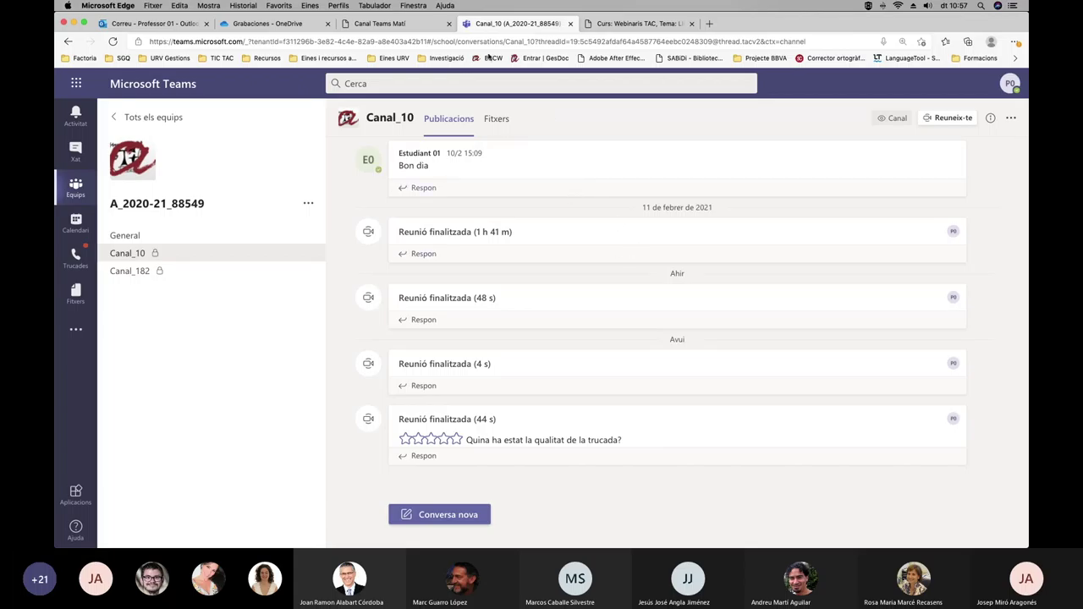
Look for recordings on the Canal Teams Matí page, and view the OneDrive Grabaciones folder and the available actions for its first recording.
click(385, 26)
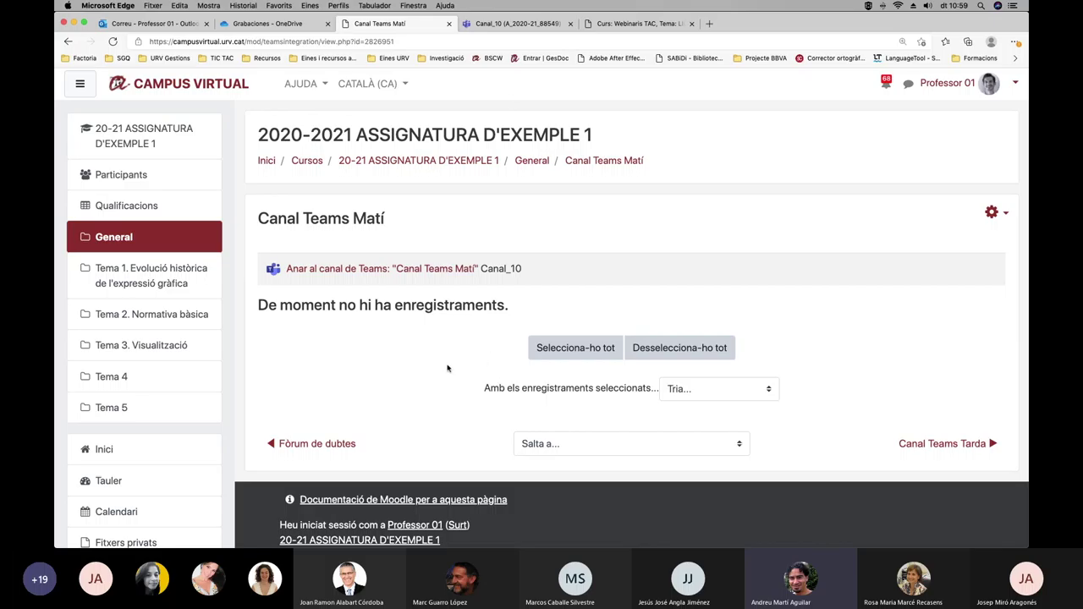
click(269, 23)
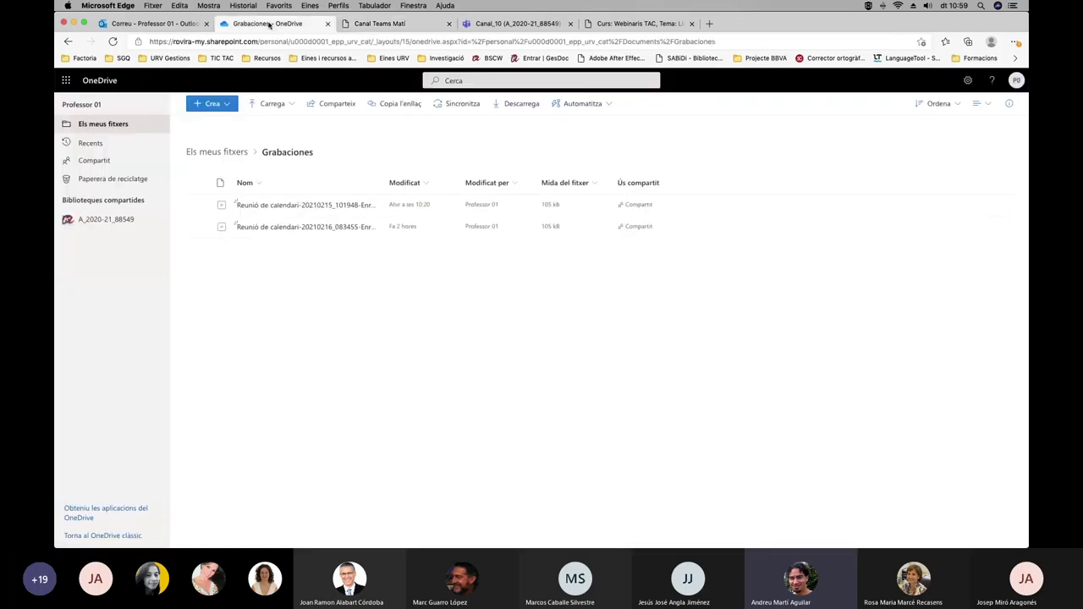
click(228, 155)
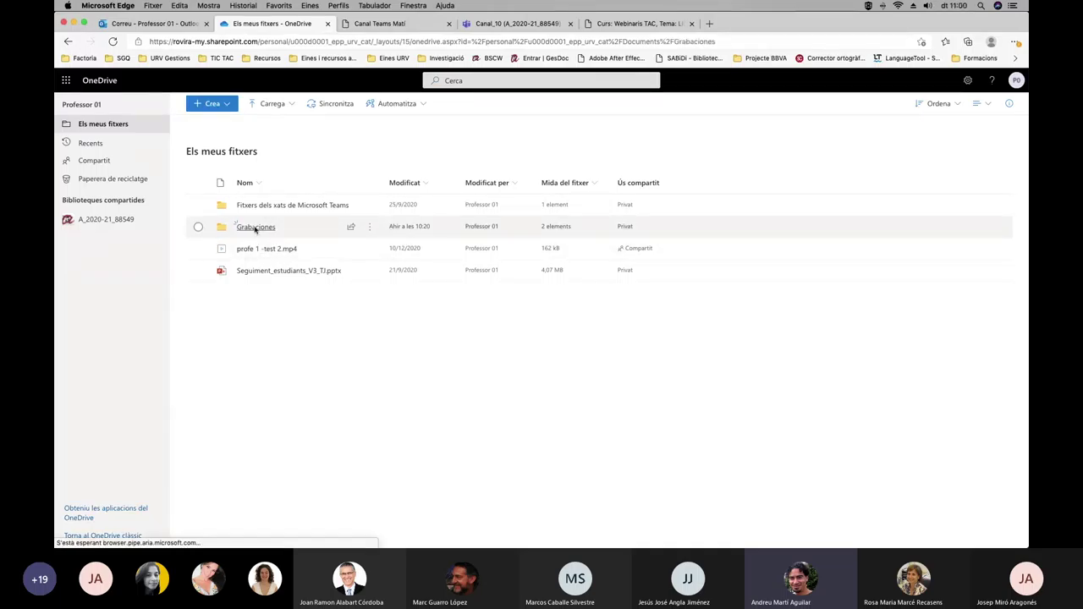
click(258, 227)
click(370, 205)
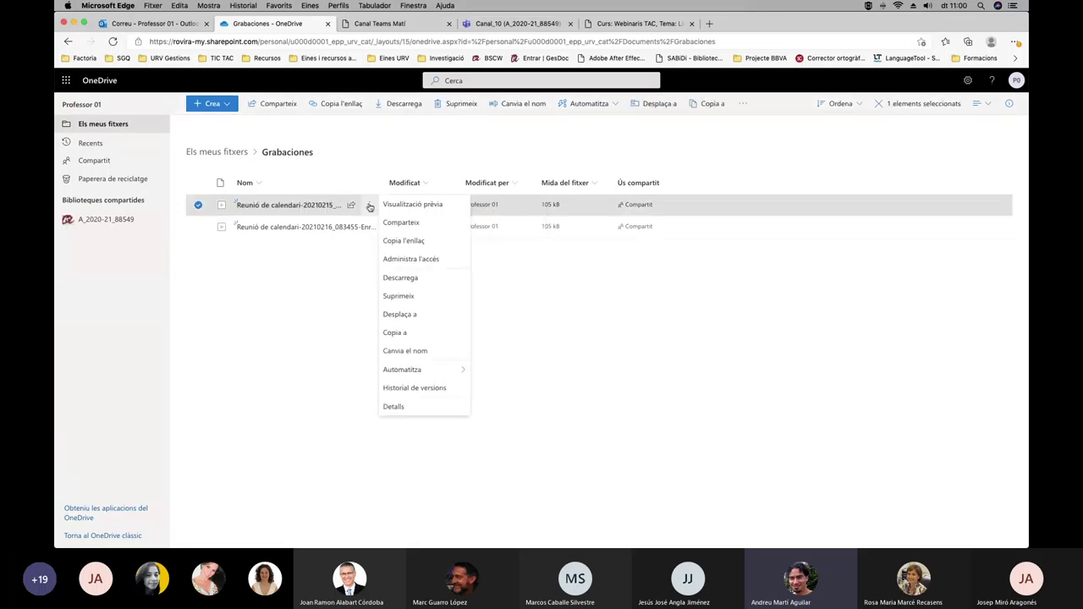
click(327, 279)
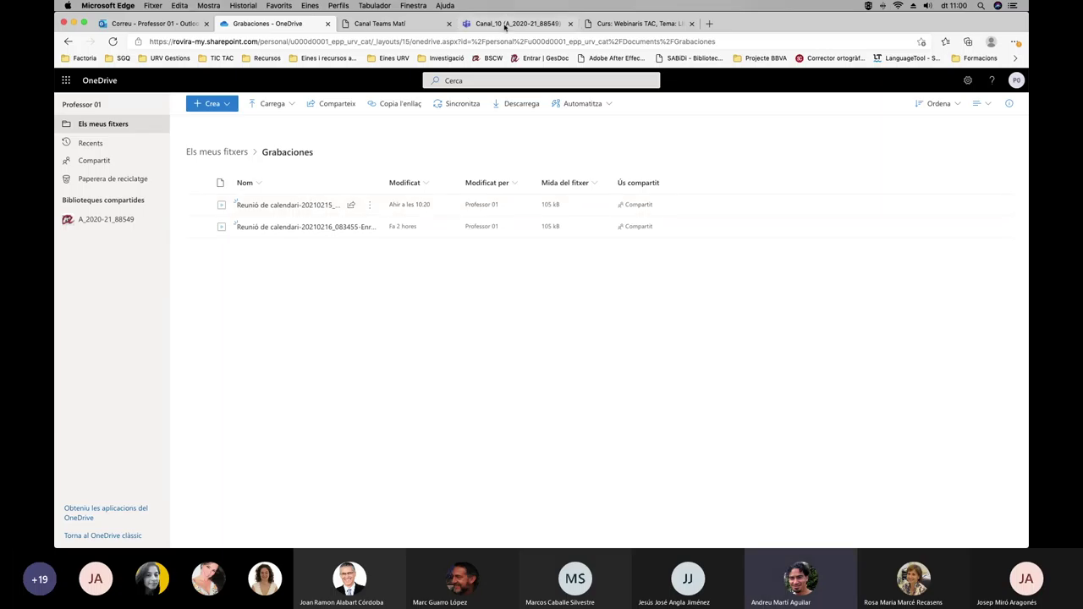
Compare the Canal_10 posts in Teams with the recordings section of the Canal Teams Matí page.
click(506, 26)
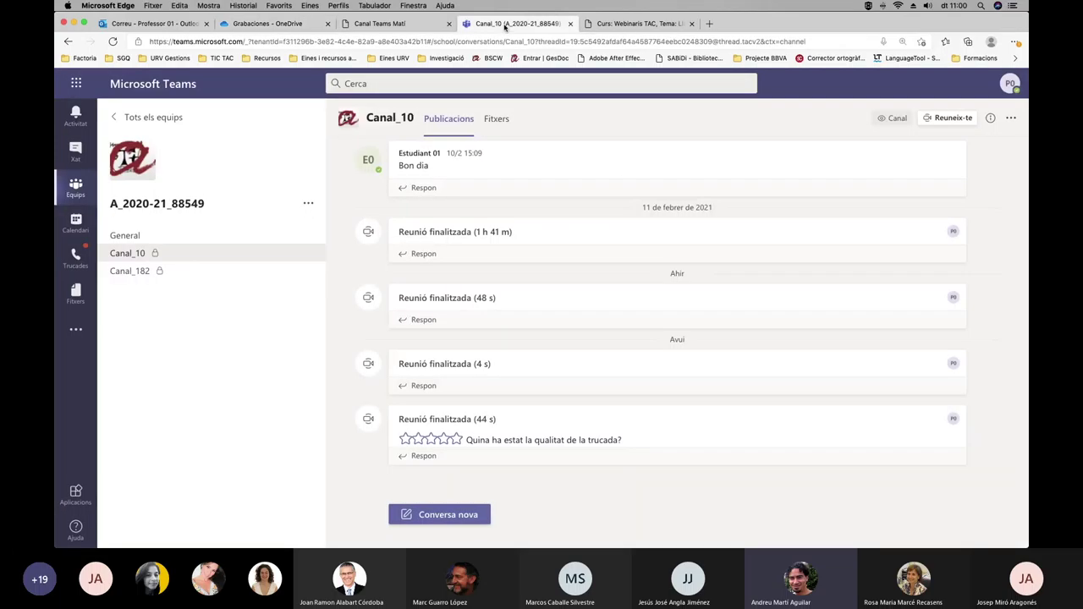
click(401, 27)
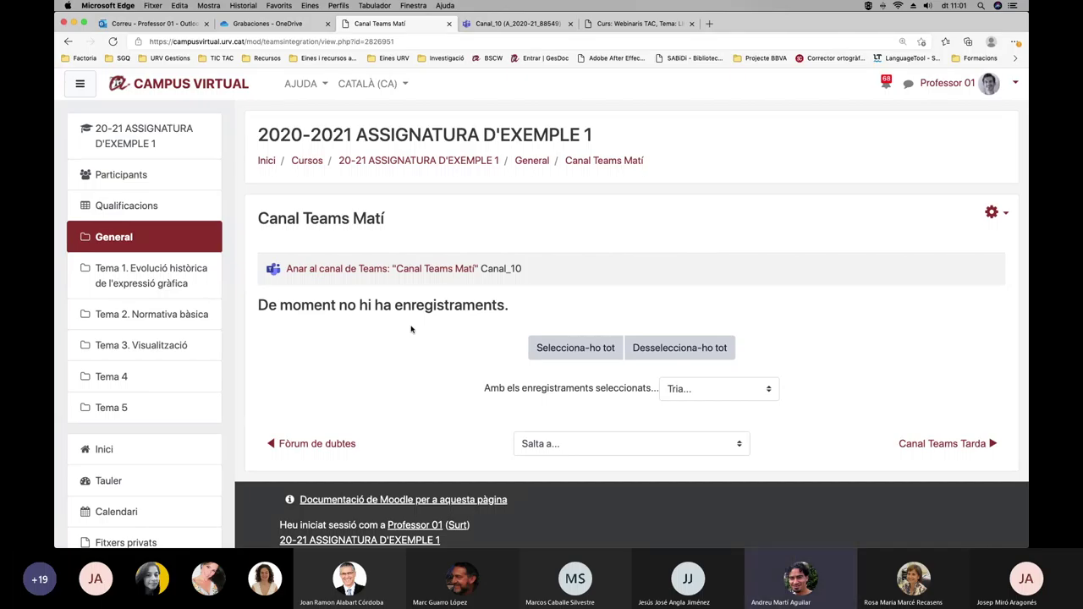
click(499, 23)
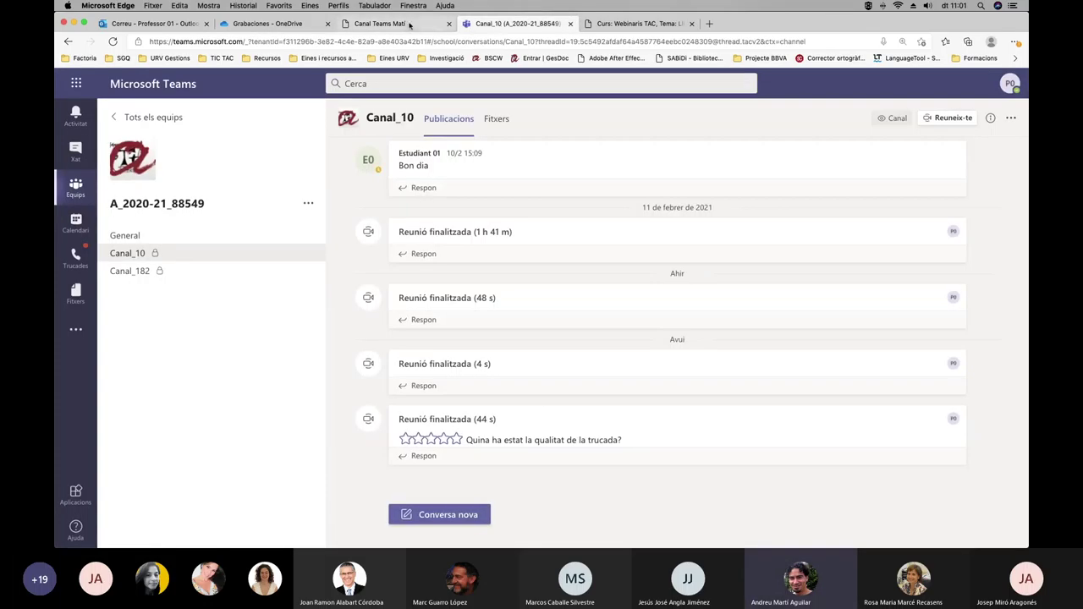
click(410, 24)
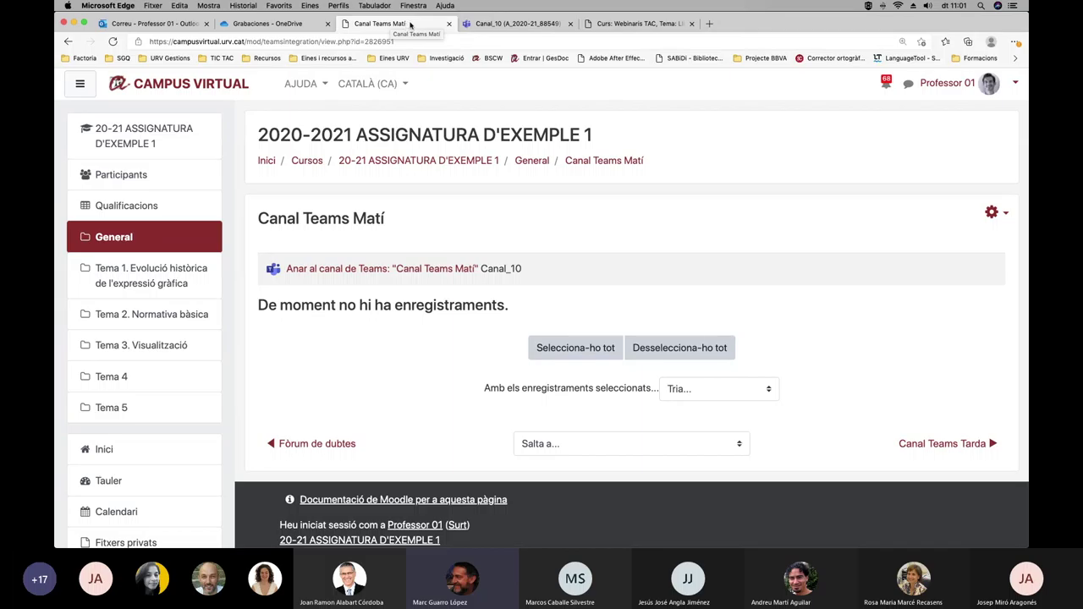
Open the guide "Ús de les aules per a retransmetre classes" from webinar 22 and find the ceiling camera material.
click(620, 23)
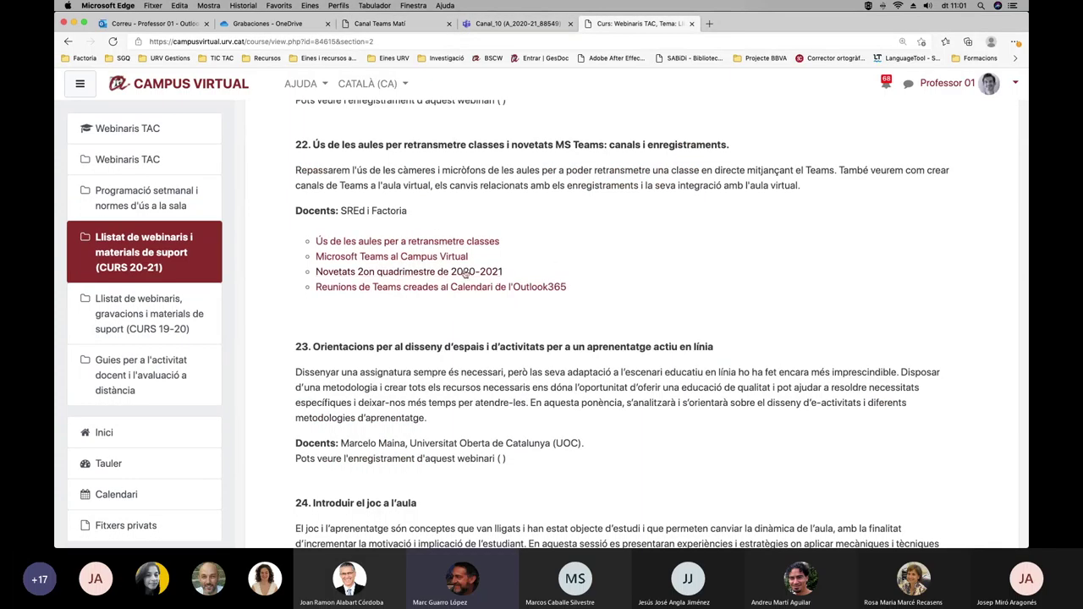
click(394, 243)
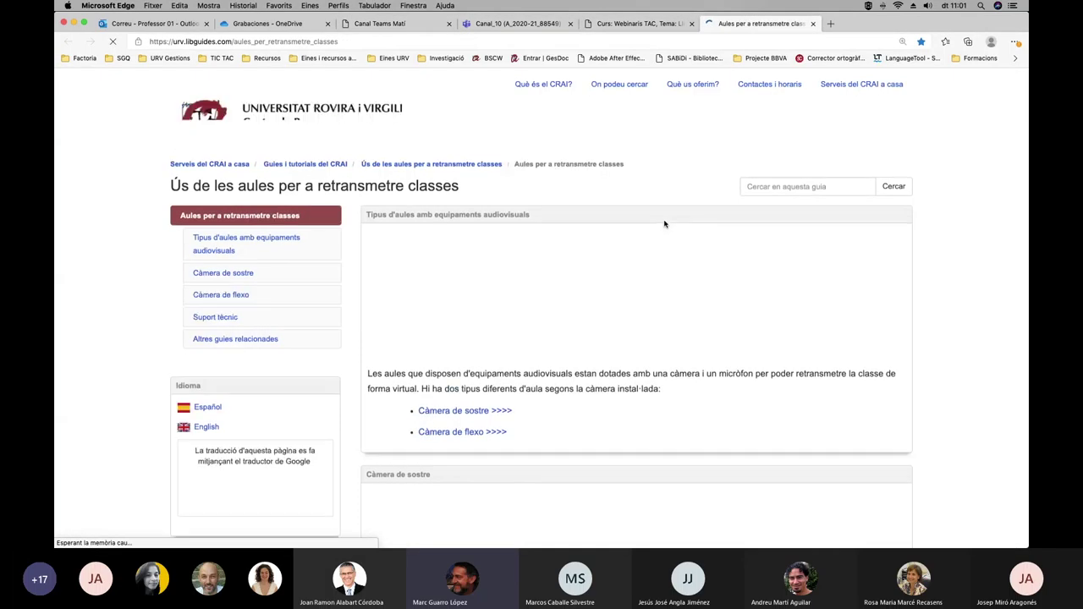
scroll(651, 379, down, 10)
scroll(651, 379, up, 1)
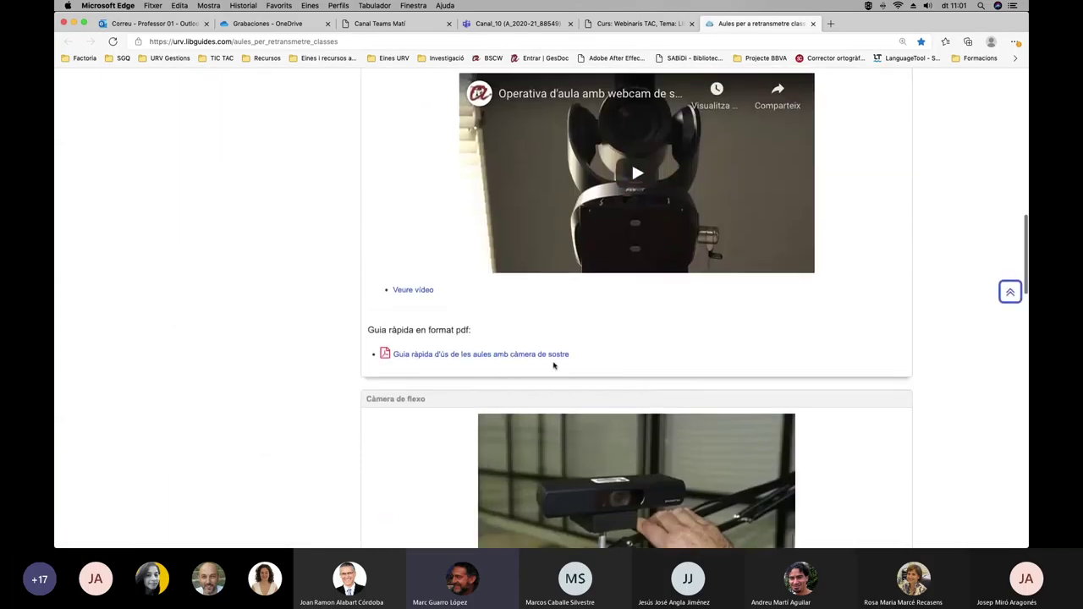
Open the PDF "Guia ràpida d'ús de les aules amb càmera de sostre" and skim its first page.
click(537, 356)
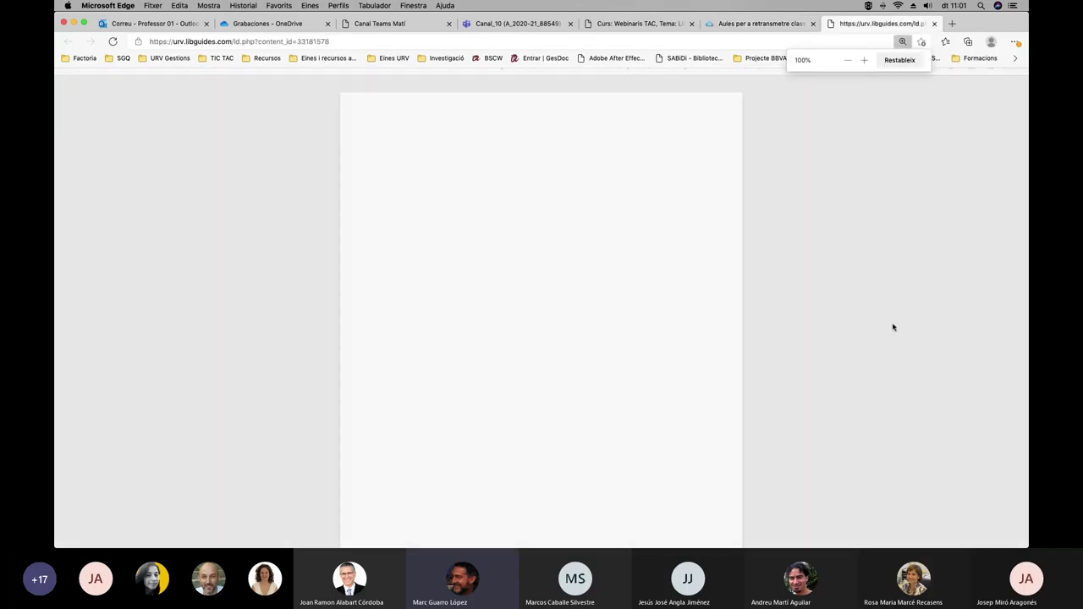
scroll(746, 333, down, 1)
scroll(747, 333, down, 1)
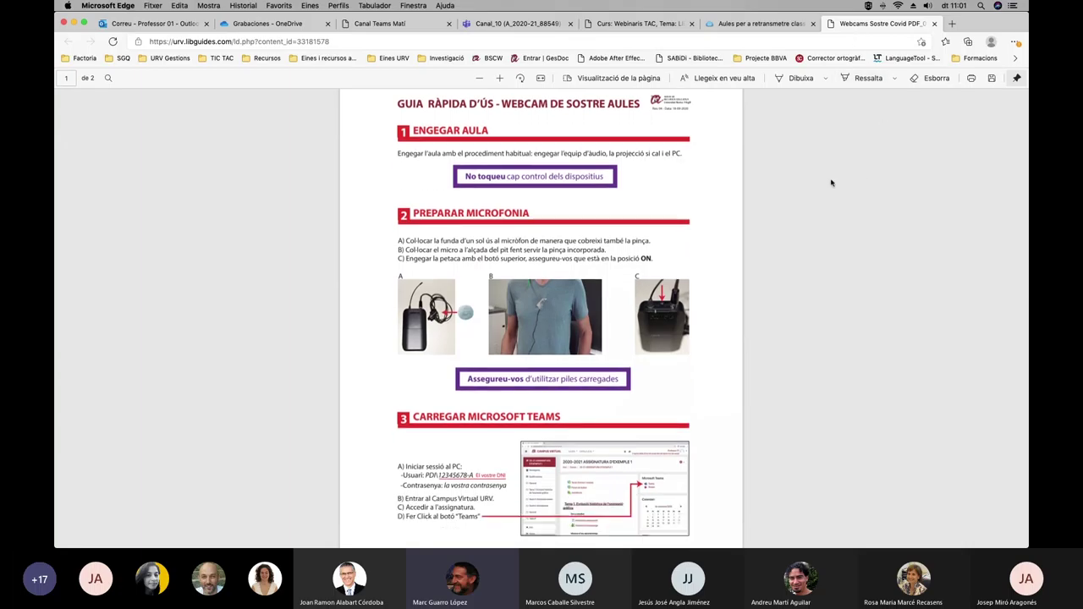
scroll(831, 183, down, 1)
scroll(831, 183, up, 2)
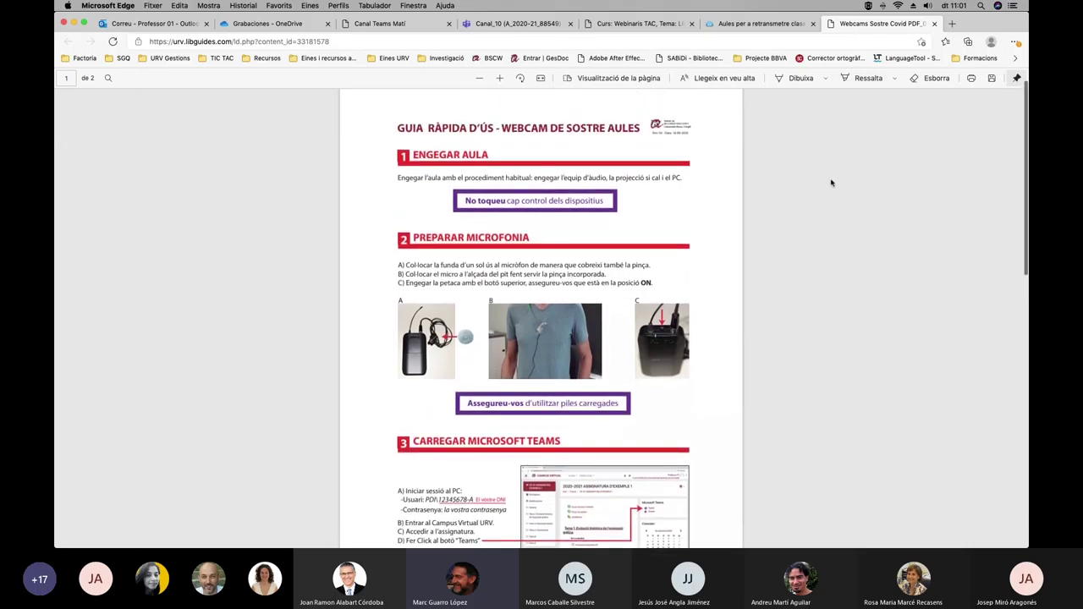
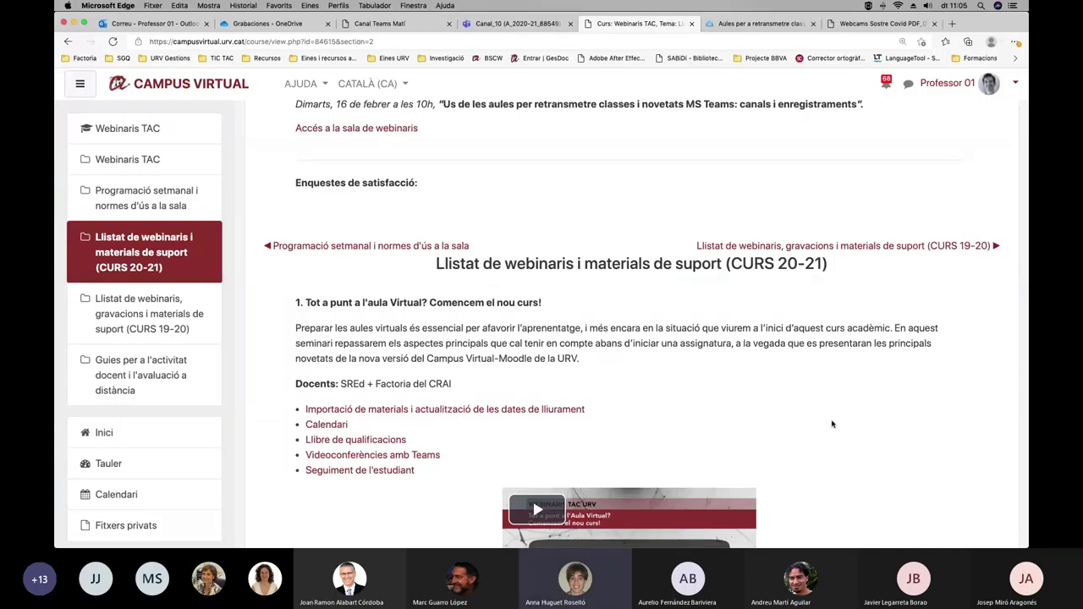
Match the Canal_10 label on the Canal Teams Matí page in Moodle with the private channel list in Teams.
click(534, 24)
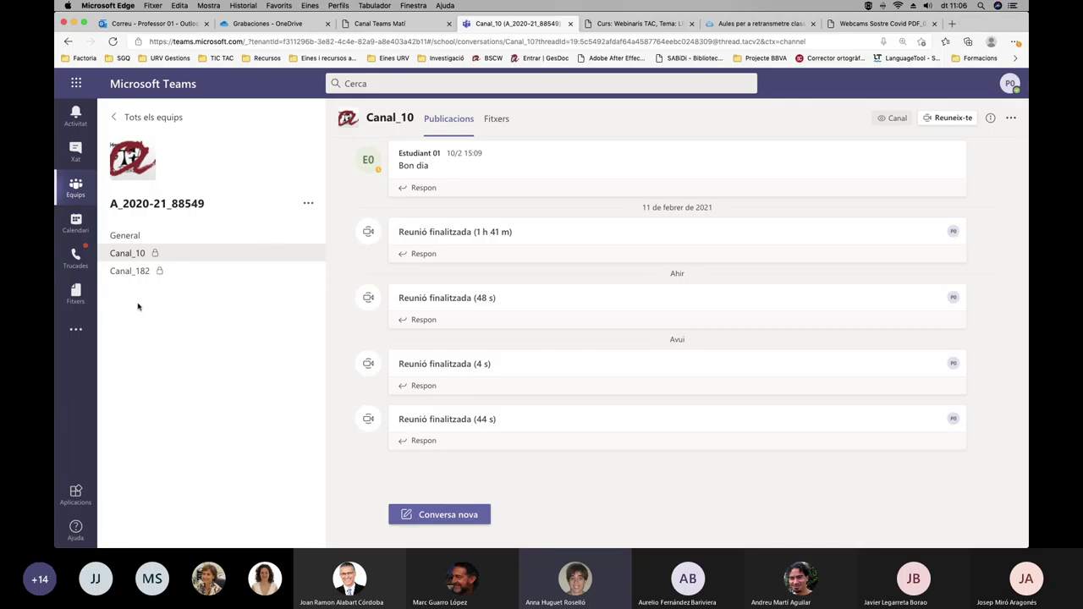
click(380, 25)
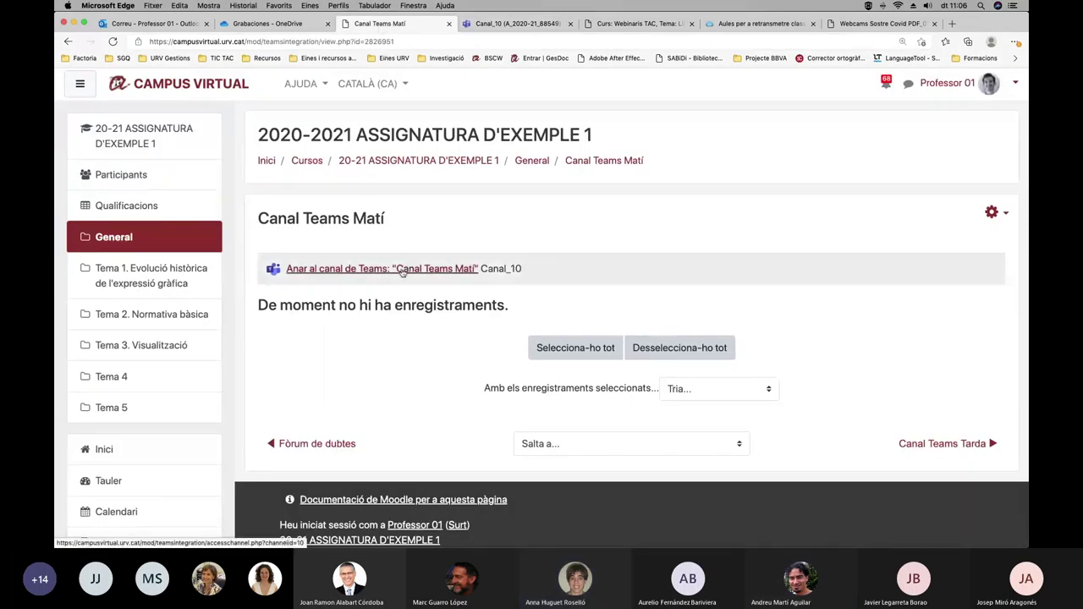
drag(526, 271, 482, 269)
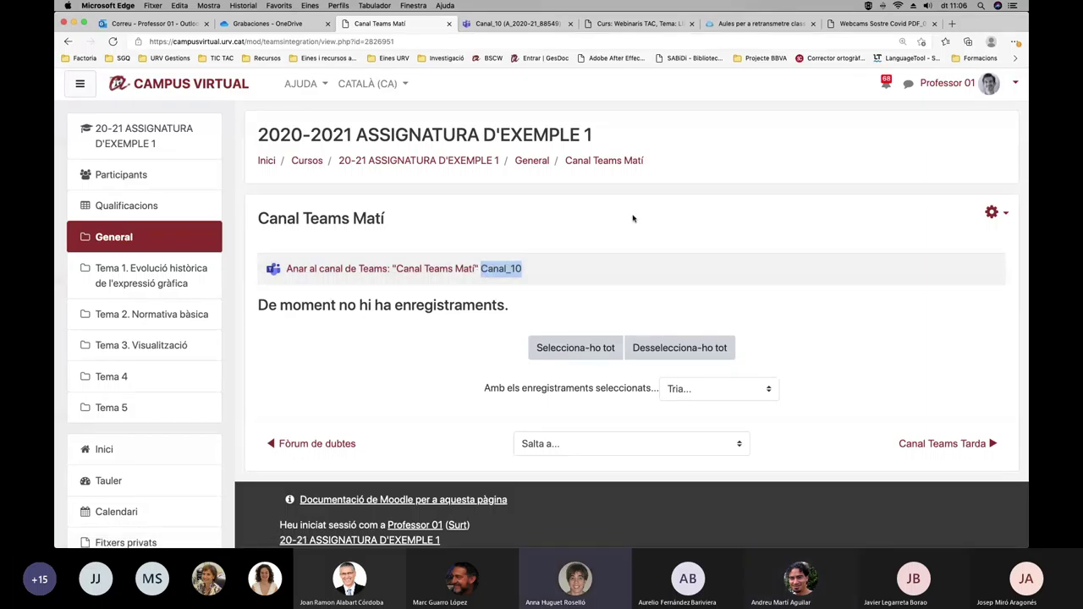
click(515, 24)
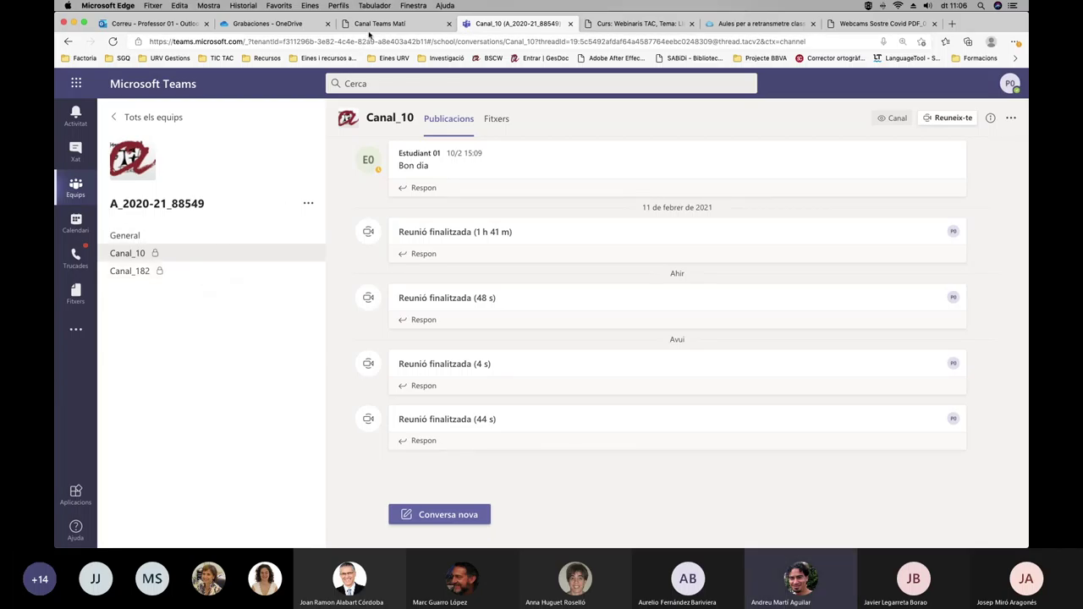
click(372, 26)
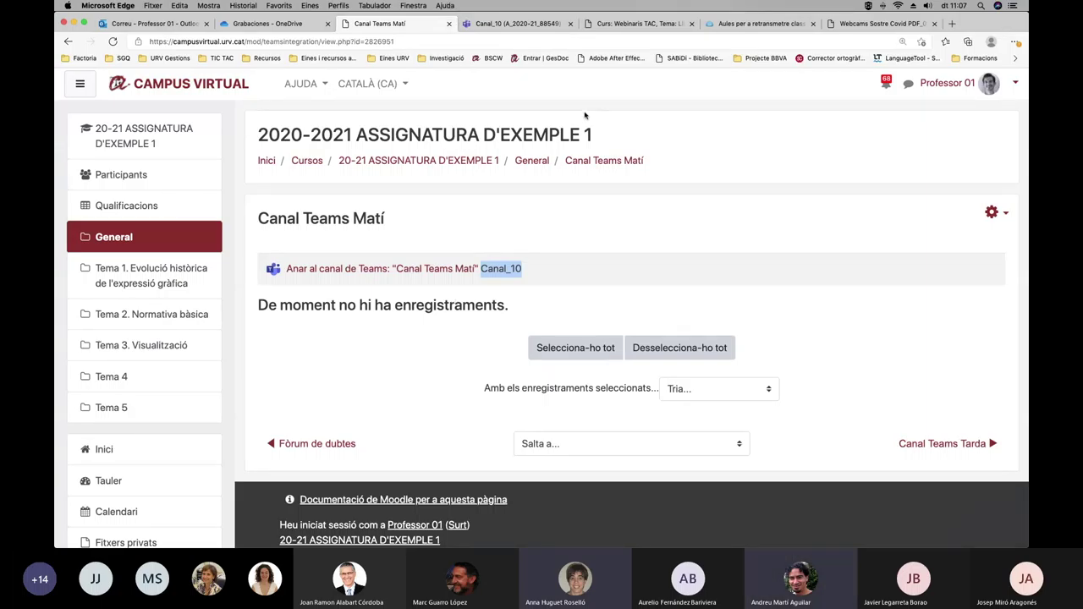
click(516, 23)
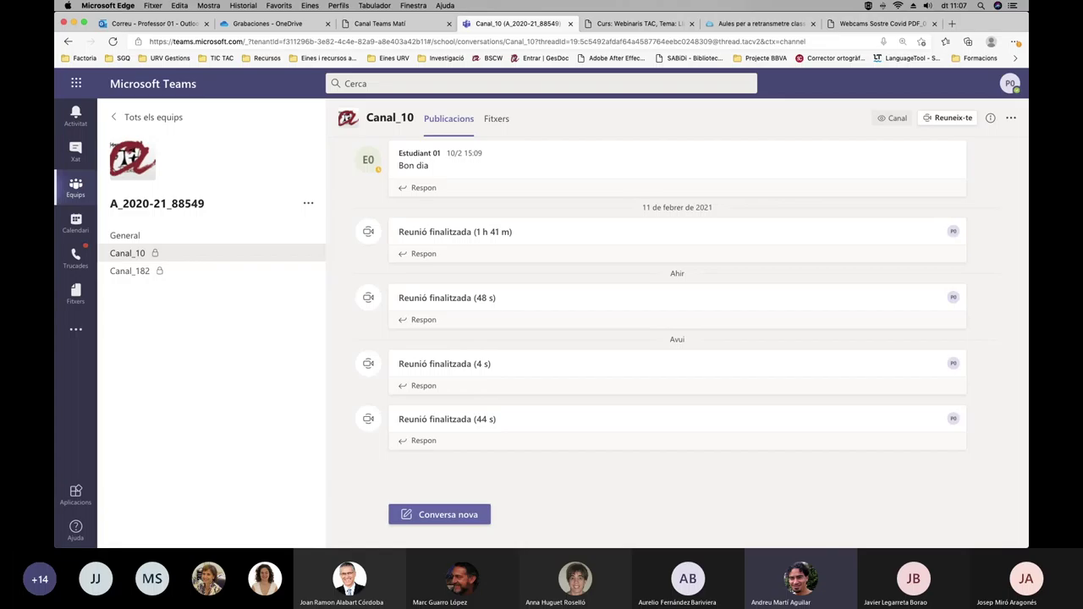
Switch to Brave and view the student's Canal_10 posts and channel list in team A_2020-21_88549.
click(313, 530)
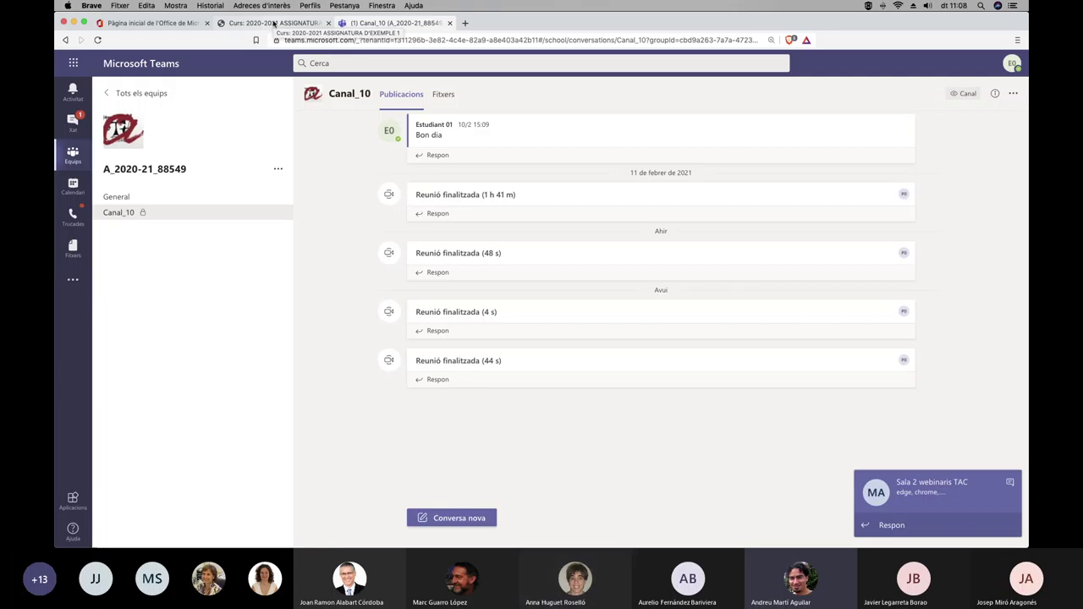
mouse_move(313, 547)
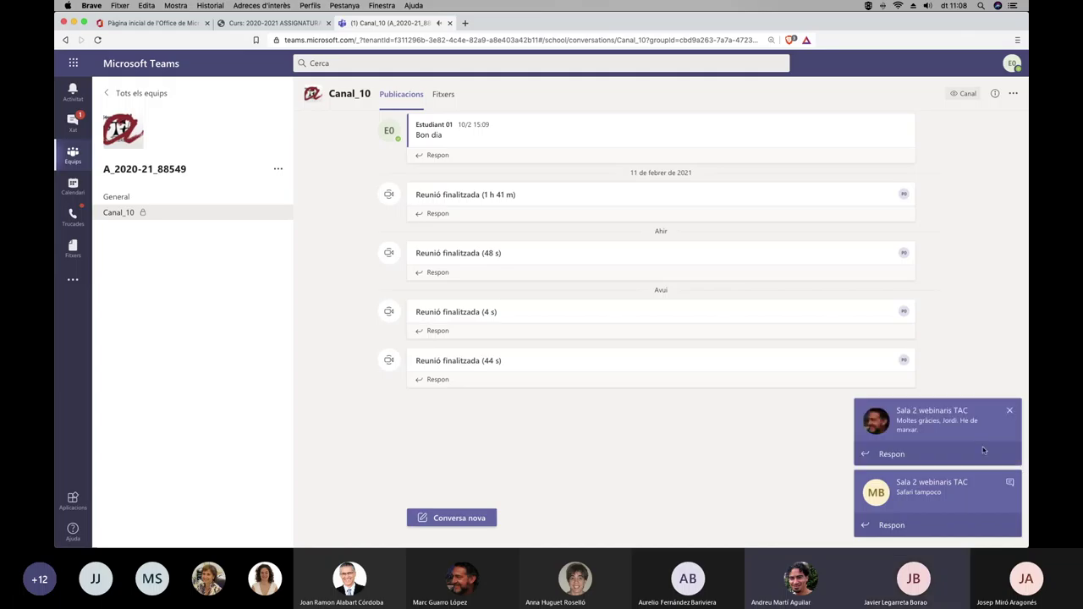
mouse_move(465, 529)
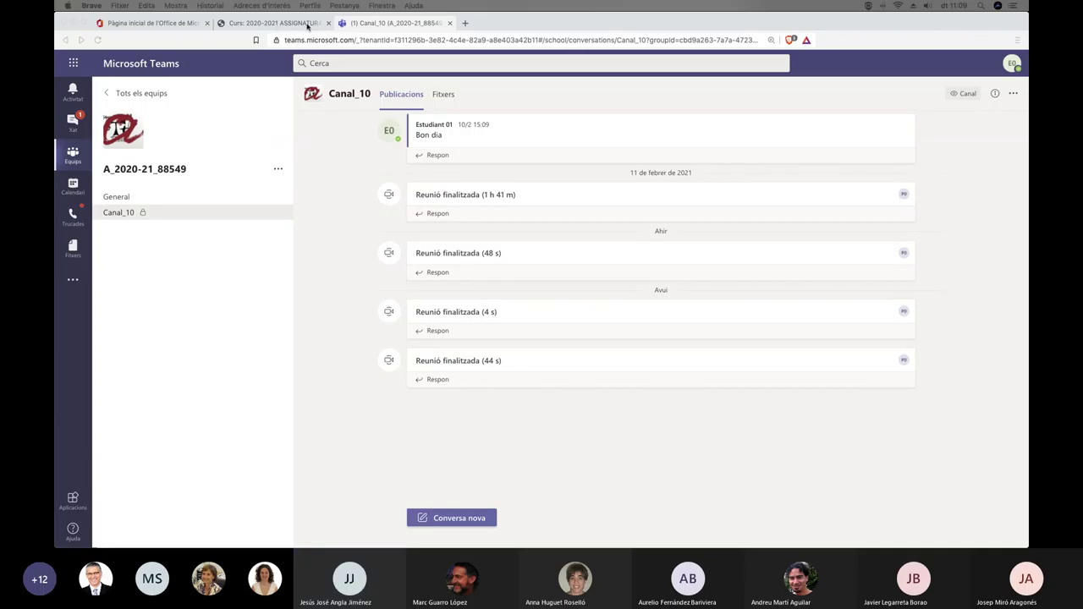
Switch back to Microsoft Edge and open the General channel of team A_2020-21_88549 as the professor.
mouse_move(299, 546)
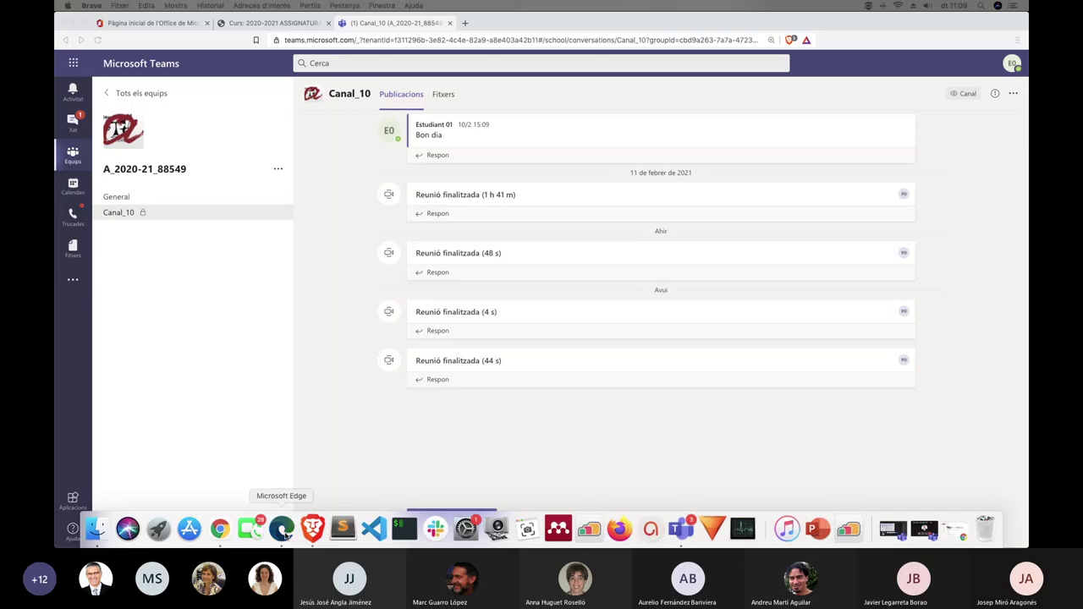
click(282, 529)
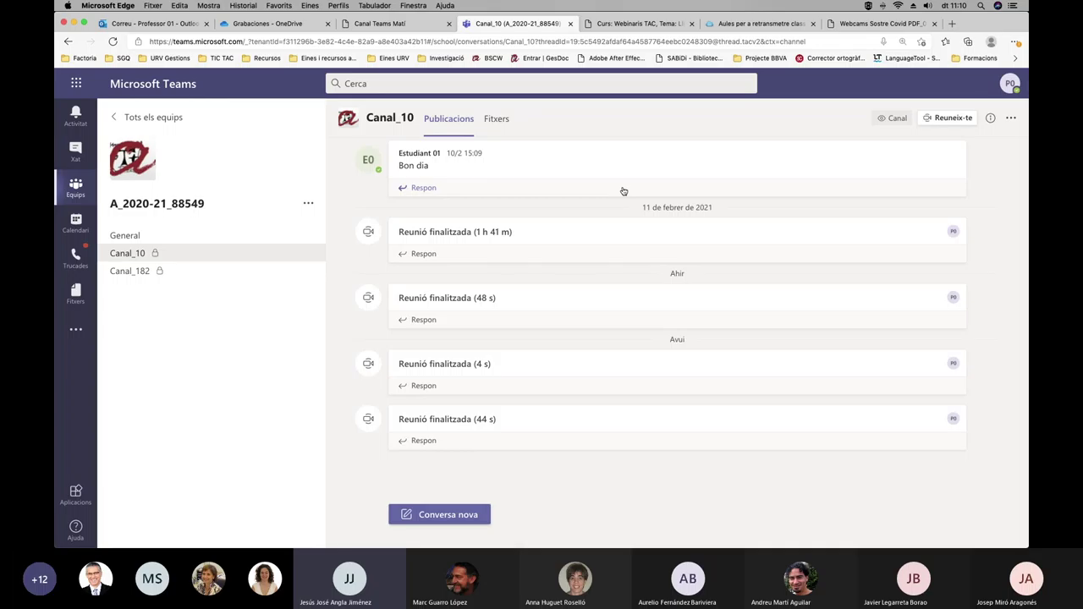
click(121, 239)
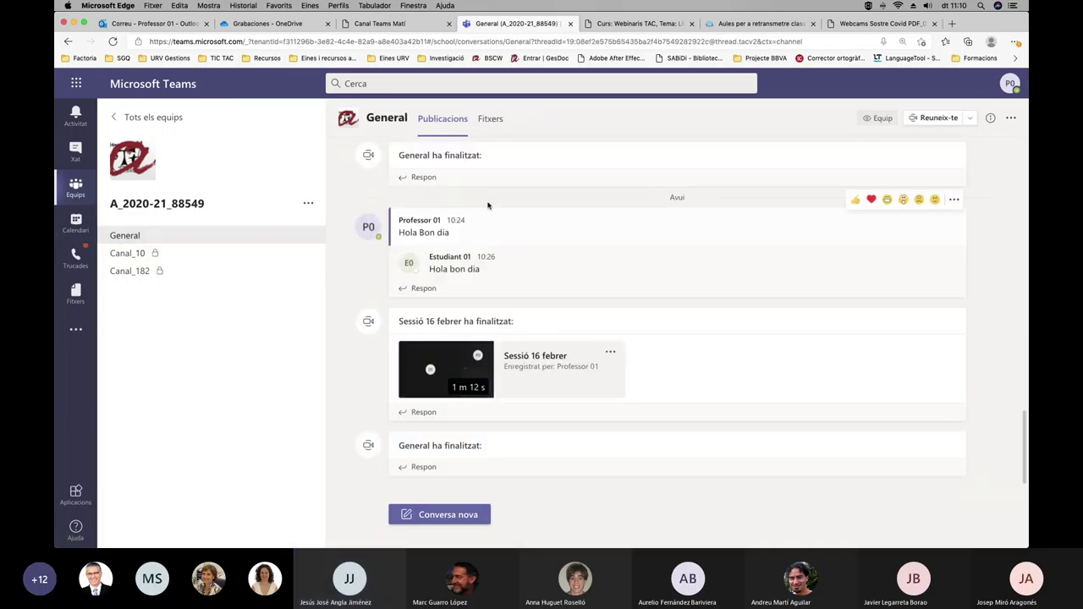